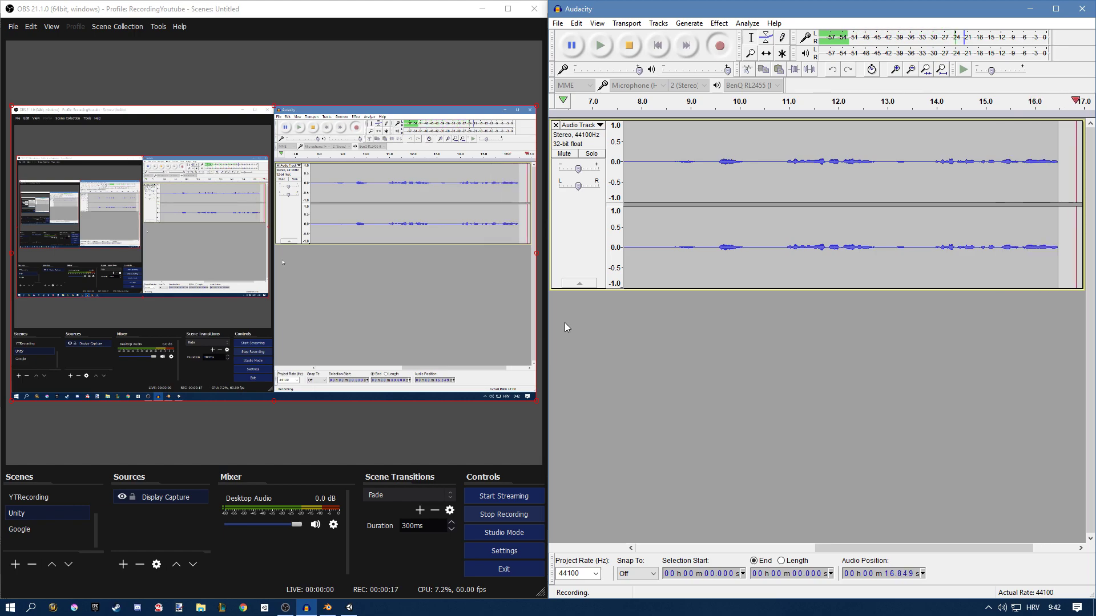
# Make the Blender window fullscreen and browse the FPS ARMS folder for a blend file.
pyautogui.click(328, 609)
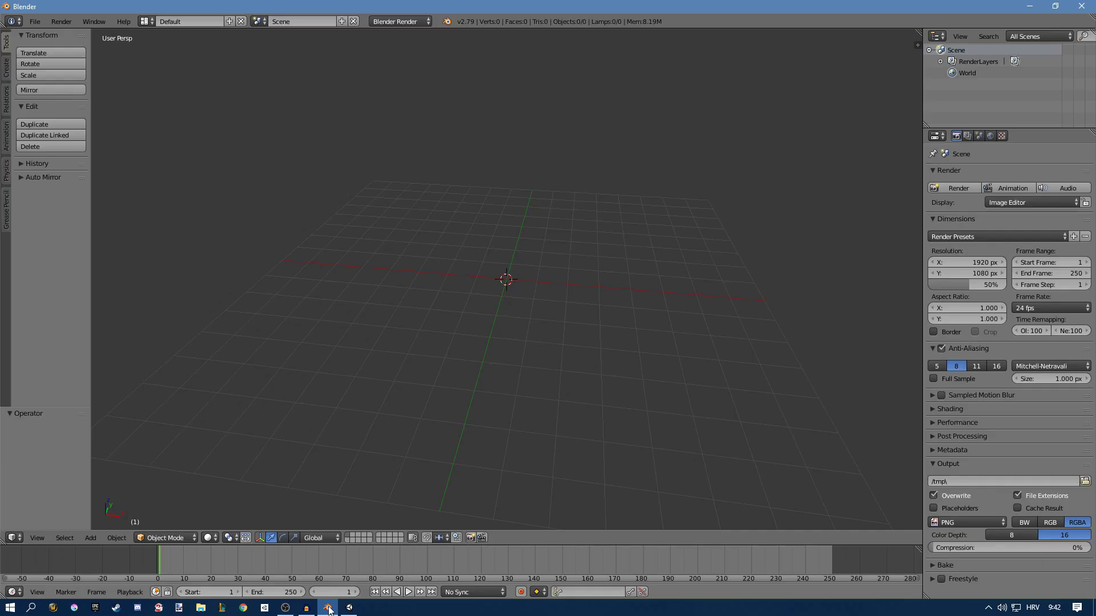
pyautogui.hotkey('alt', 'F11')
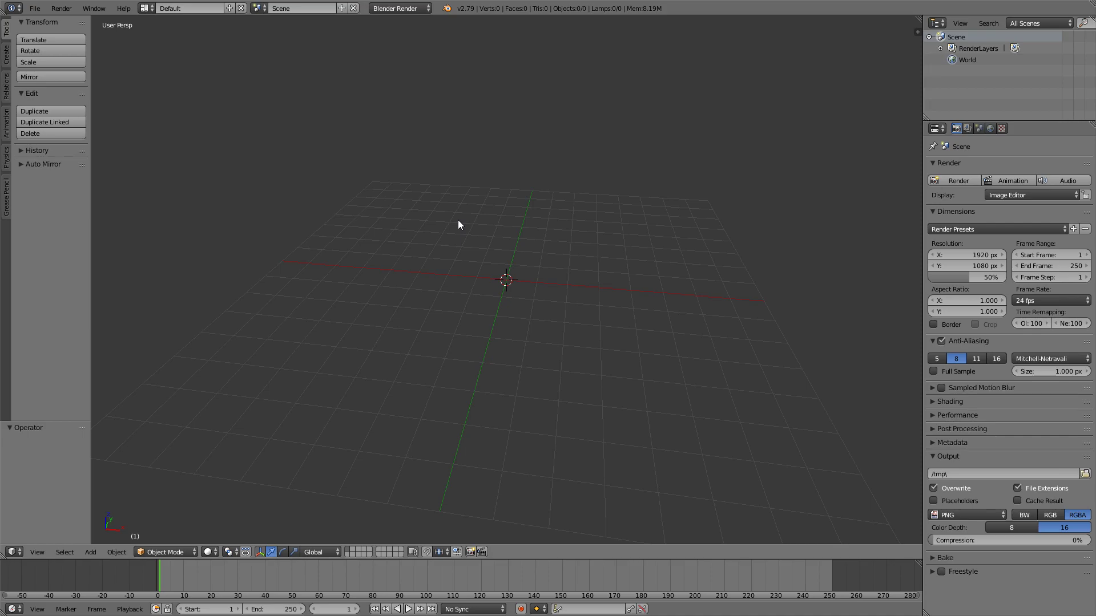
pyautogui.hotkey('ctrl', 'o')
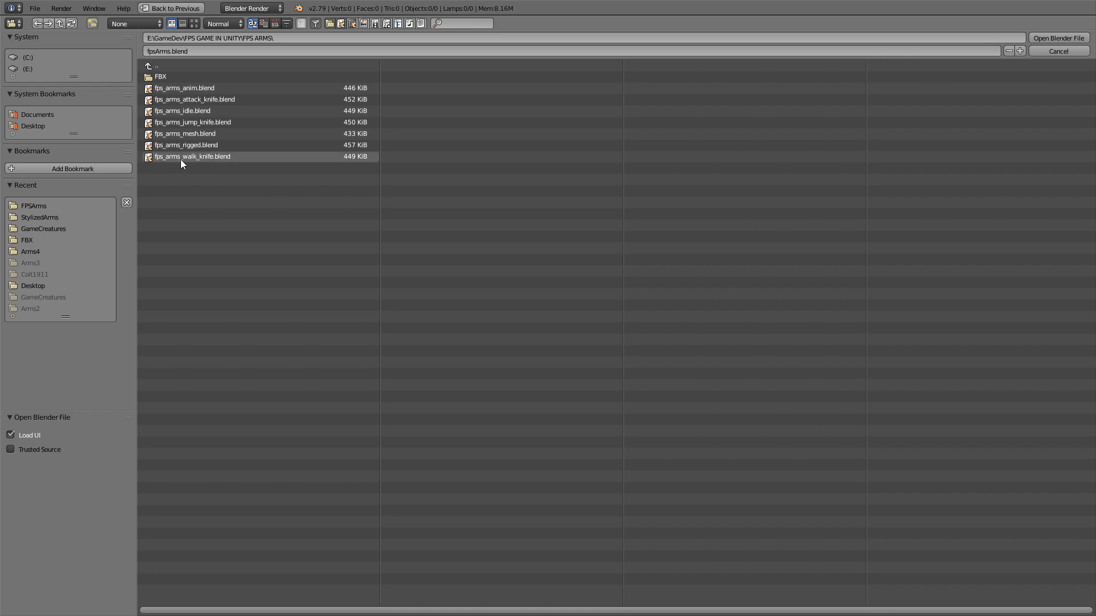
# Open fps_arms_walk_knife.blend and orbit and zoom around the posed arms armature.
pyautogui.doubleClick(211, 156)
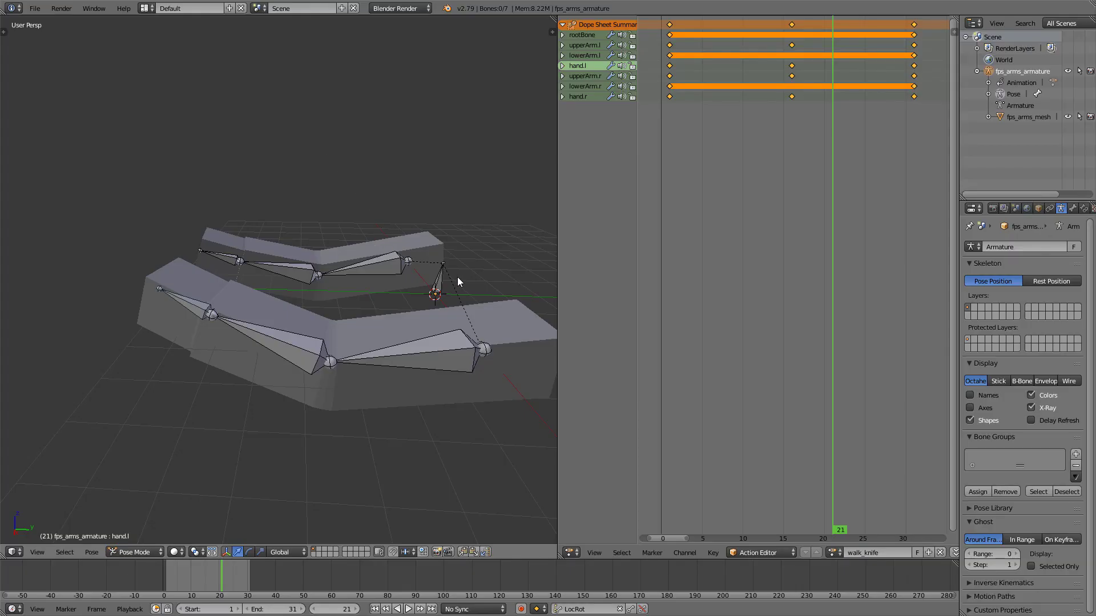
pyautogui.moveTo(457, 282); pyautogui.dragTo(449, 185, button='middle')
pyautogui.scroll(-4, 454, 208)
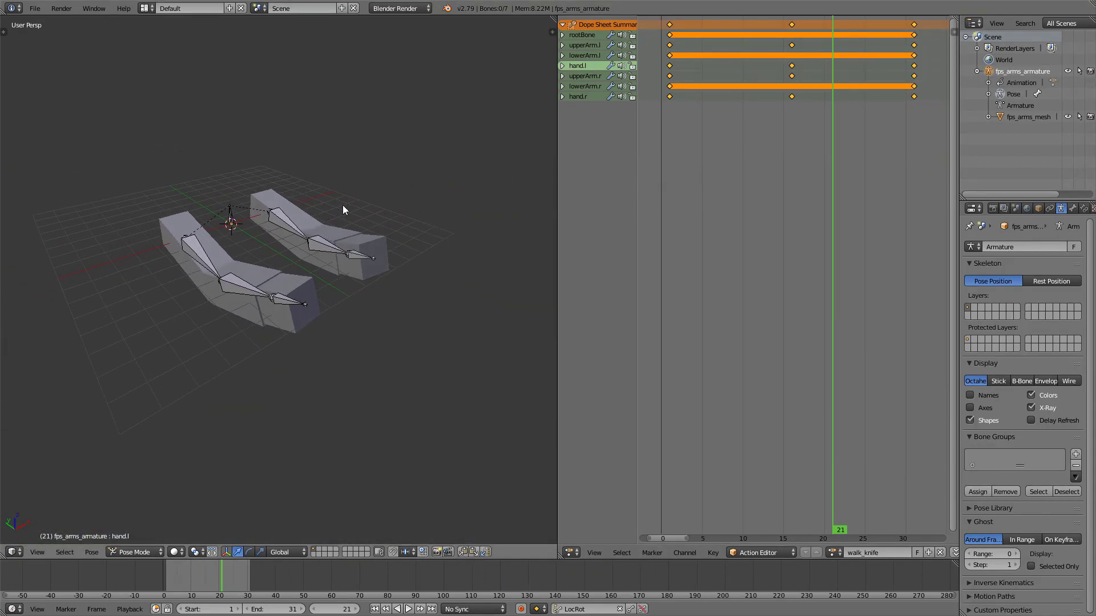
pyautogui.moveTo(343, 210); pyautogui.dragTo(337, 183, button='middle')
pyautogui.scroll(2, 337, 183)
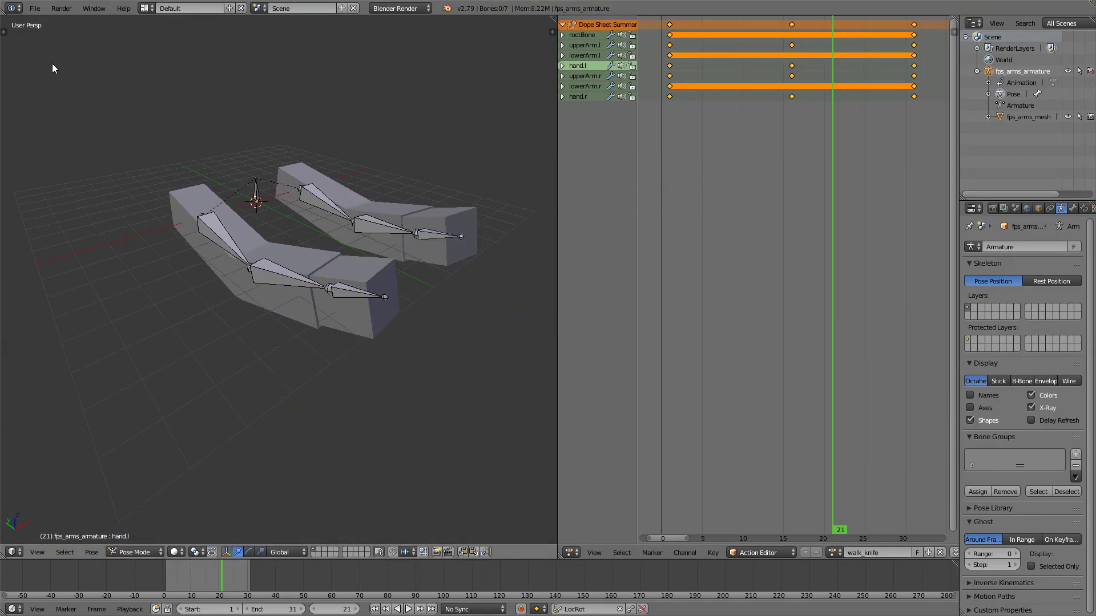
# Save the file under a new name and rename the walk_knife action to sprint_knife.
pyautogui.click(35, 8)
pyautogui.click(67, 105)
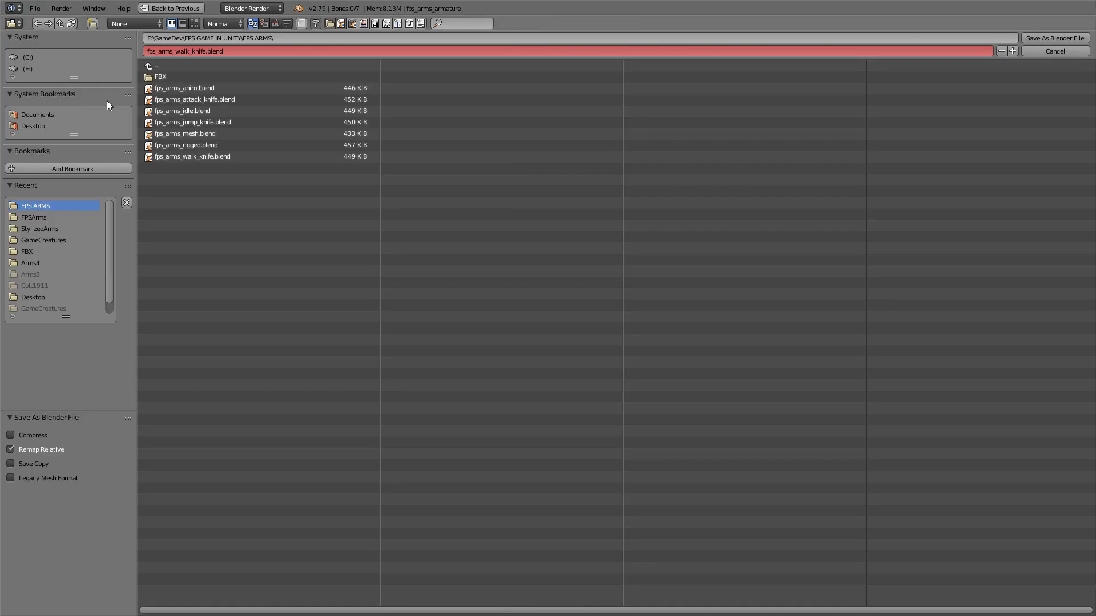
pyautogui.click(191, 51)
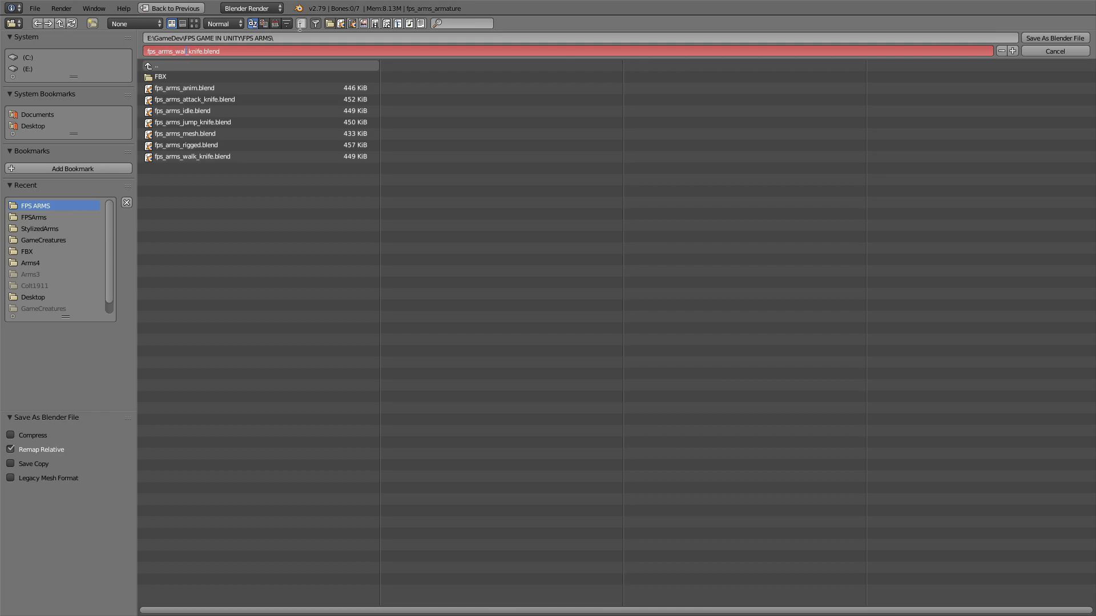
pyautogui.click(1059, 35)
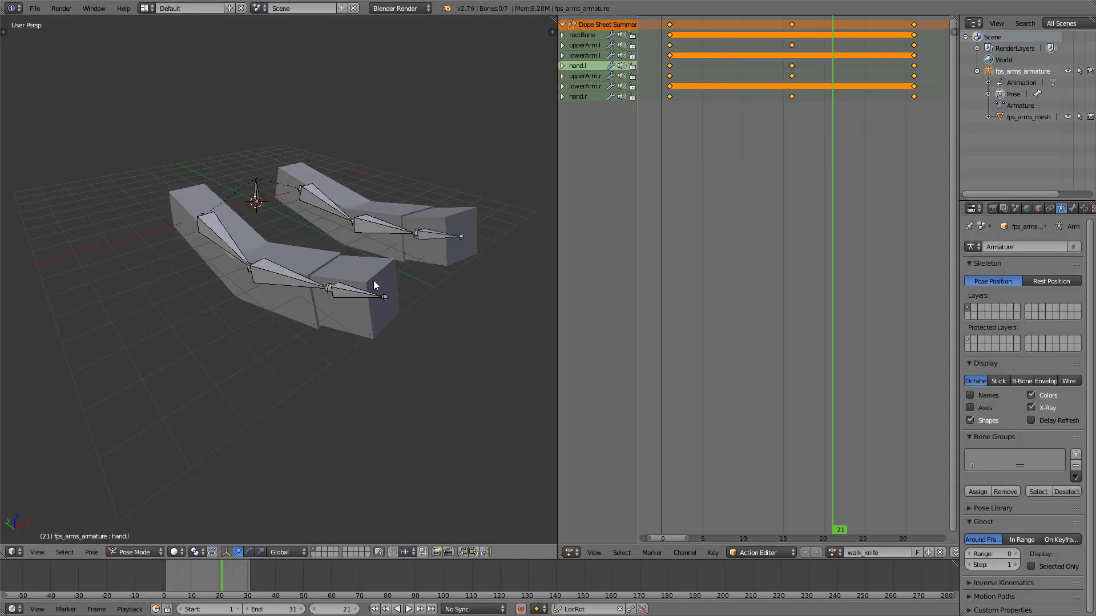
pyautogui.click(859, 551)
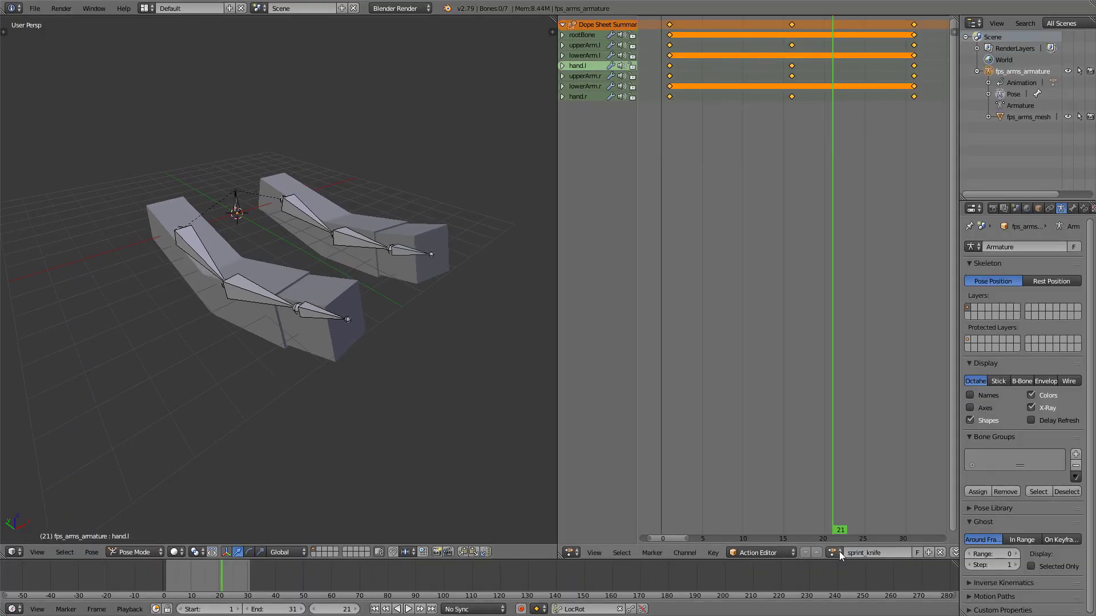
pyautogui.hotkey('alt', 'a')
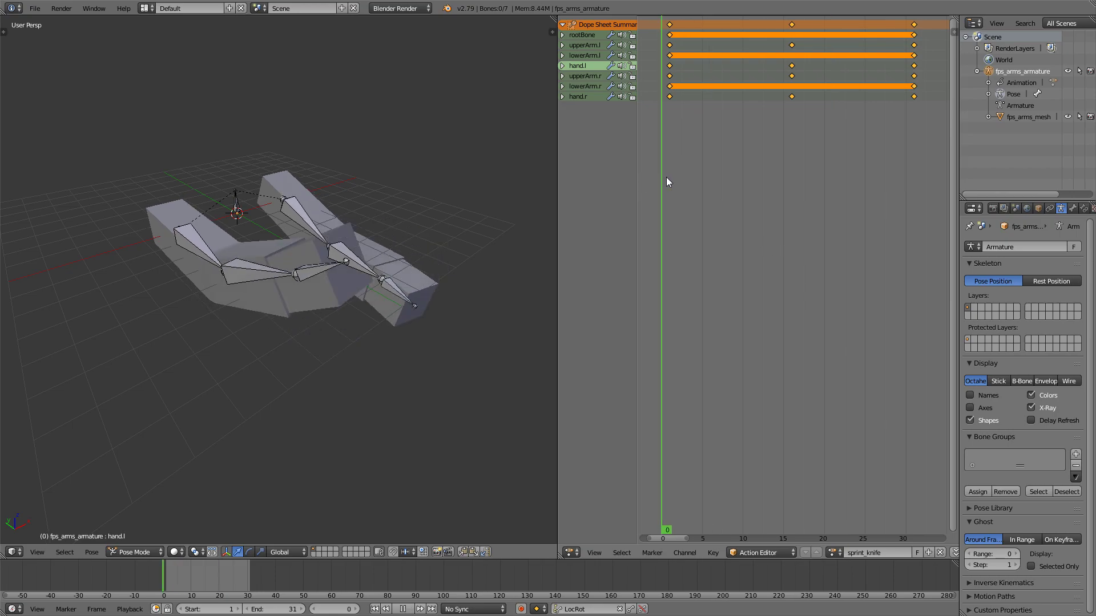
# Stop playback and inspect the arms at frames 16 and 1 from several angles.
pyautogui.hotkey('alt', 'a')
pyautogui.moveTo(502, 194); pyautogui.dragTo(166, 221, button='middle')
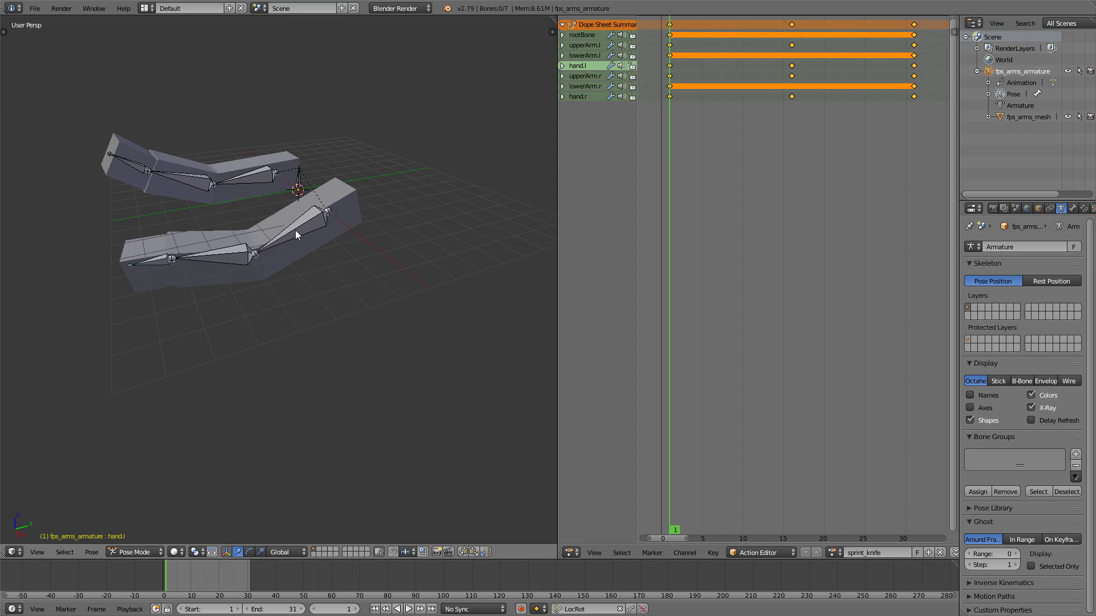
pyautogui.moveTo(762, 166); pyautogui.dragTo(792, 148)
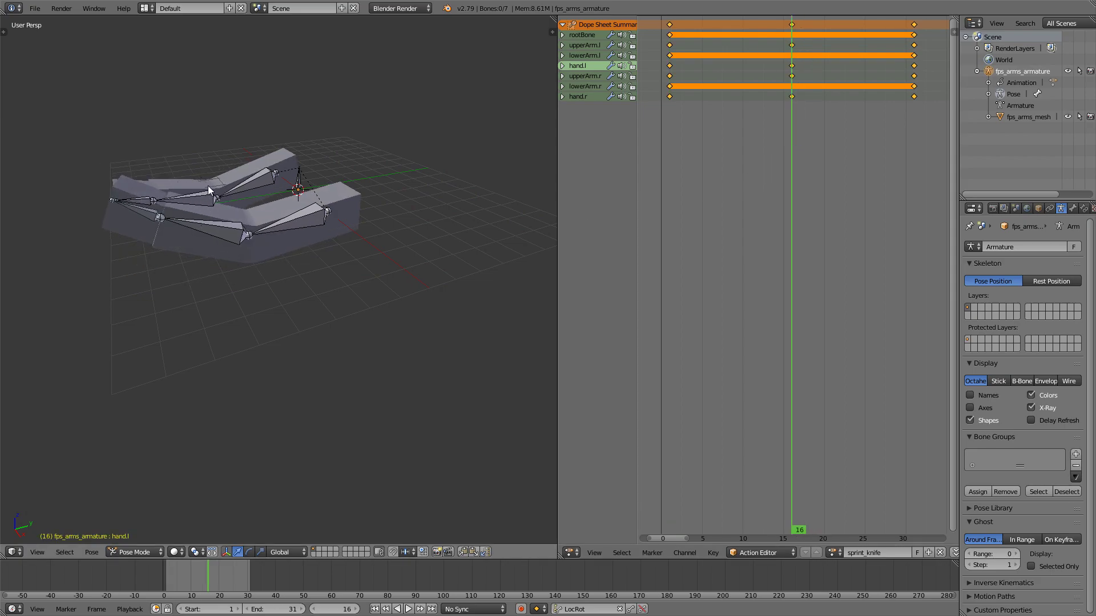
pyautogui.moveTo(208, 186); pyautogui.dragTo(474, 228, button='middle')
pyautogui.moveTo(796, 196); pyautogui.dragTo(673, 166)
pyautogui.moveTo(532, 170); pyautogui.dragTo(547, 224, button='middle')
# Rotate upperArm.l about the X axis and keyframe the pose at frame 1.
pyautogui.rightClick(400, 320)
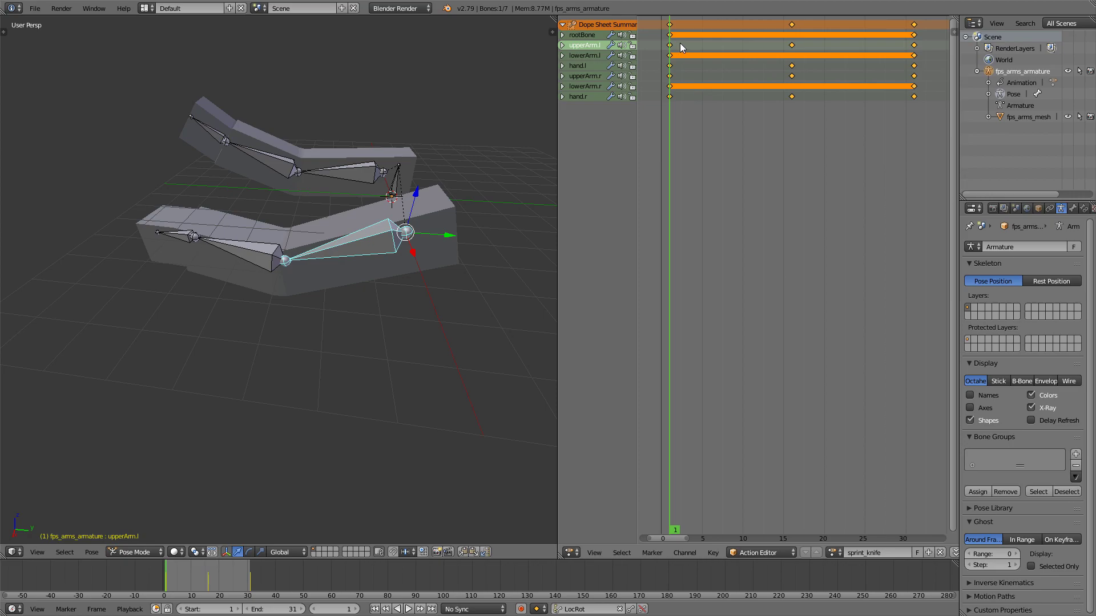
pyautogui.press('r')
pyautogui.press('x')
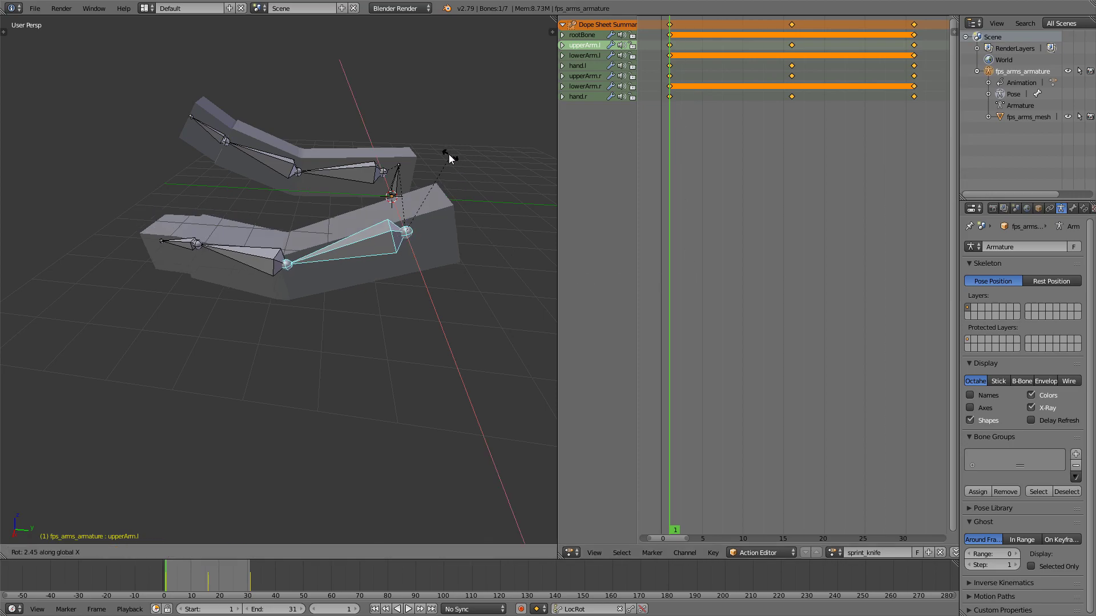
pyautogui.click(426, 156)
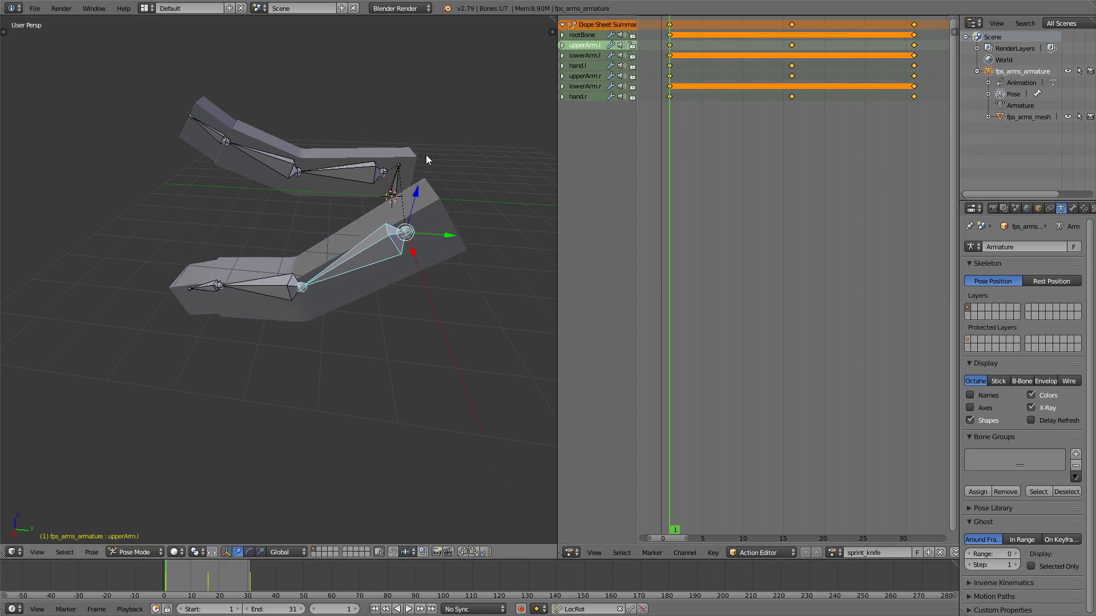
pyautogui.moveTo(426, 155); pyautogui.dragTo(451, 175, button='middle')
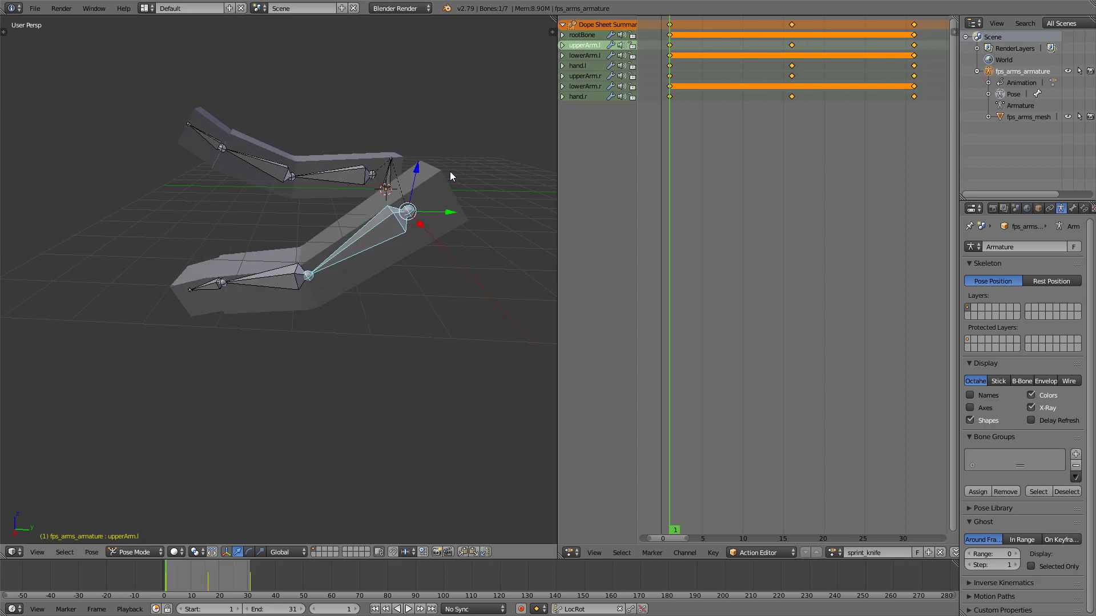
pyautogui.press('i')
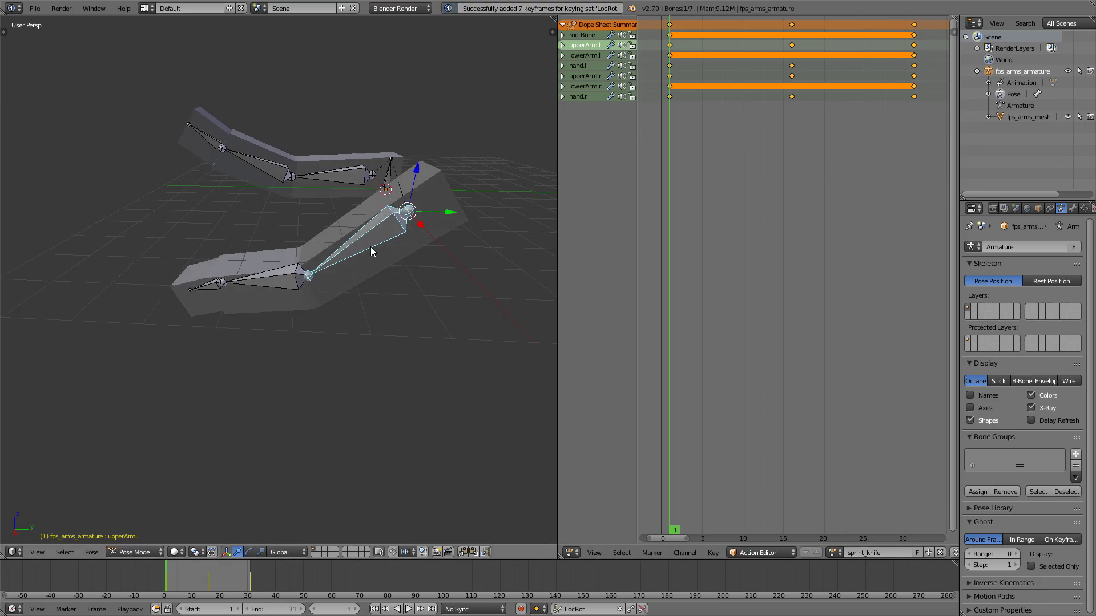
# At frame 16, rotate upperArm.l about X and keyframe it.
pyautogui.moveTo(673, 169); pyautogui.dragTo(796, 148)
pyautogui.moveTo(357, 228); pyautogui.dragTo(331, 226, button='middle')
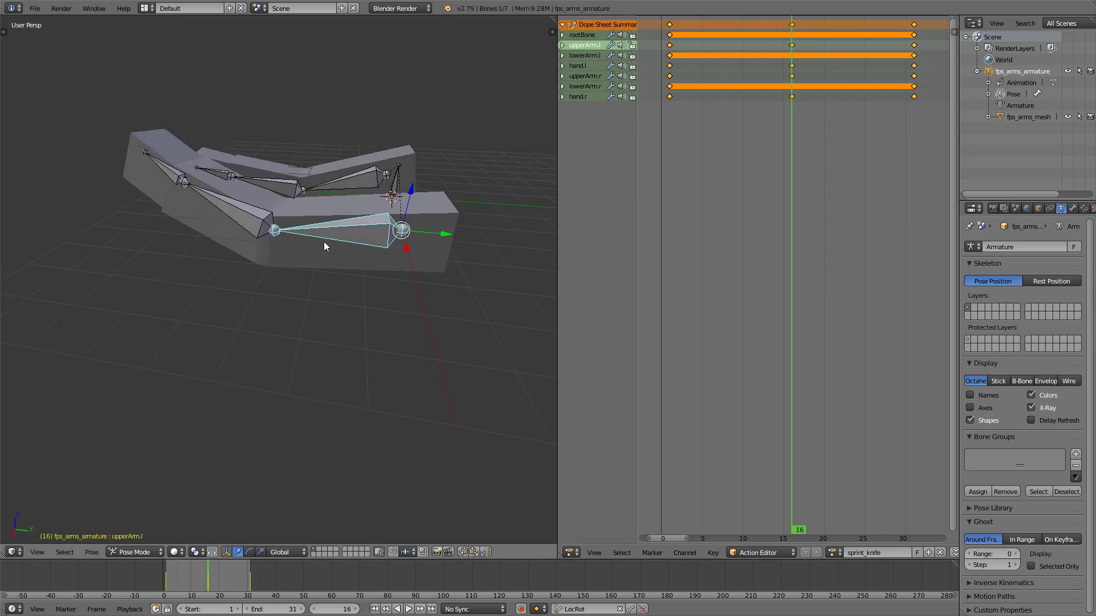
pyautogui.press('r')
pyautogui.press('x')
pyautogui.click(334, 232)
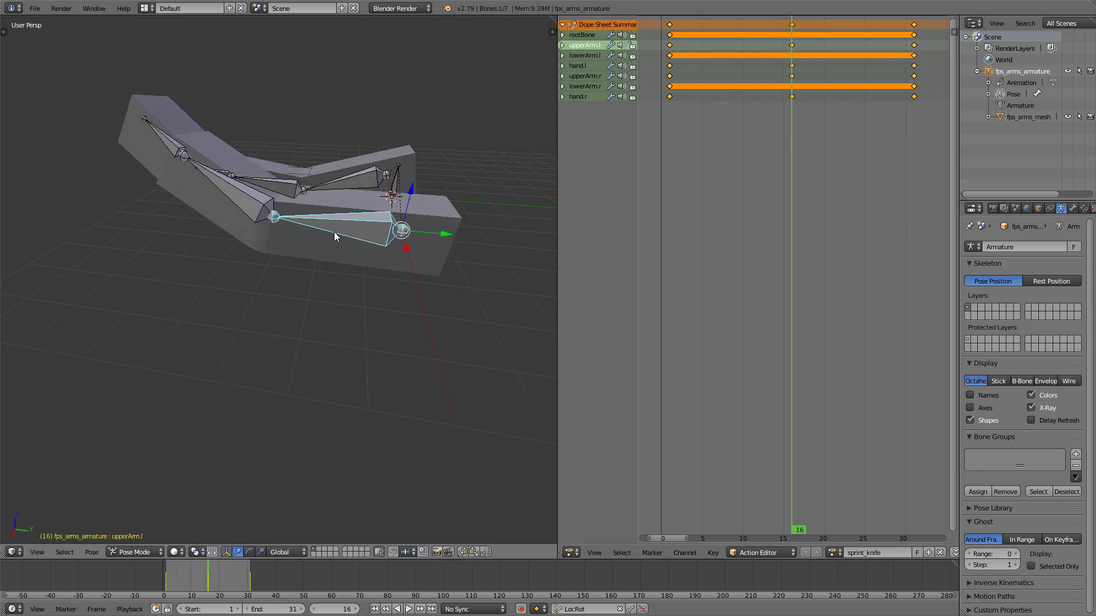
pyautogui.press('i')
# Rotate upperArm.r about the X axis, then return to frame 1.
pyautogui.rightClick(377, 179)
pyautogui.moveTo(377, 179); pyautogui.dragTo(205, 156, button='middle')
pyautogui.press('r')
pyautogui.press('x')
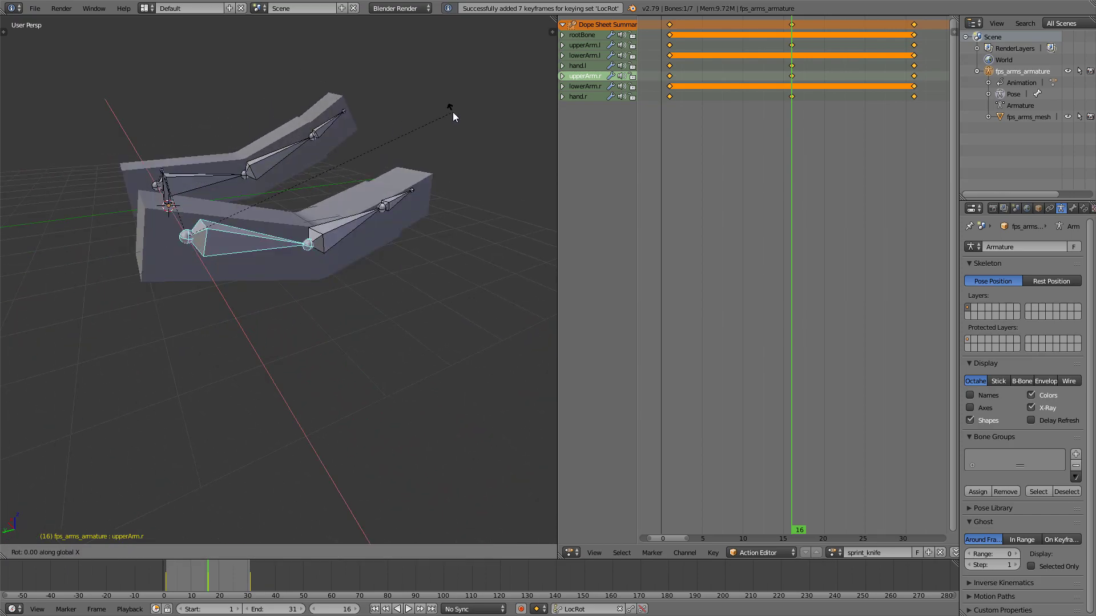
pyautogui.click(454, 177)
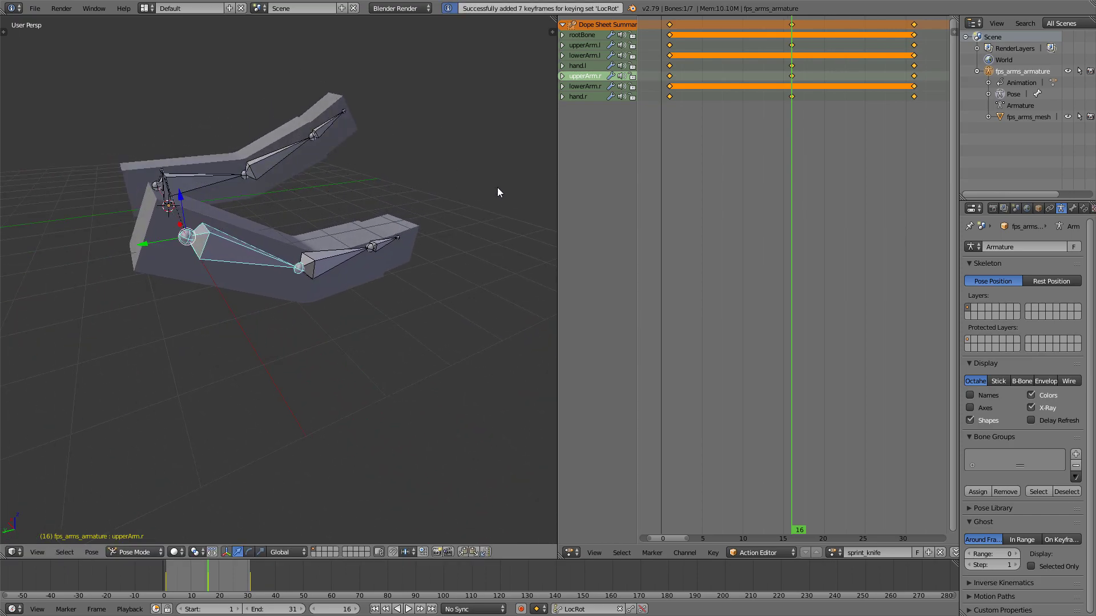
pyautogui.moveTo(790, 146); pyautogui.dragTo(668, 127)
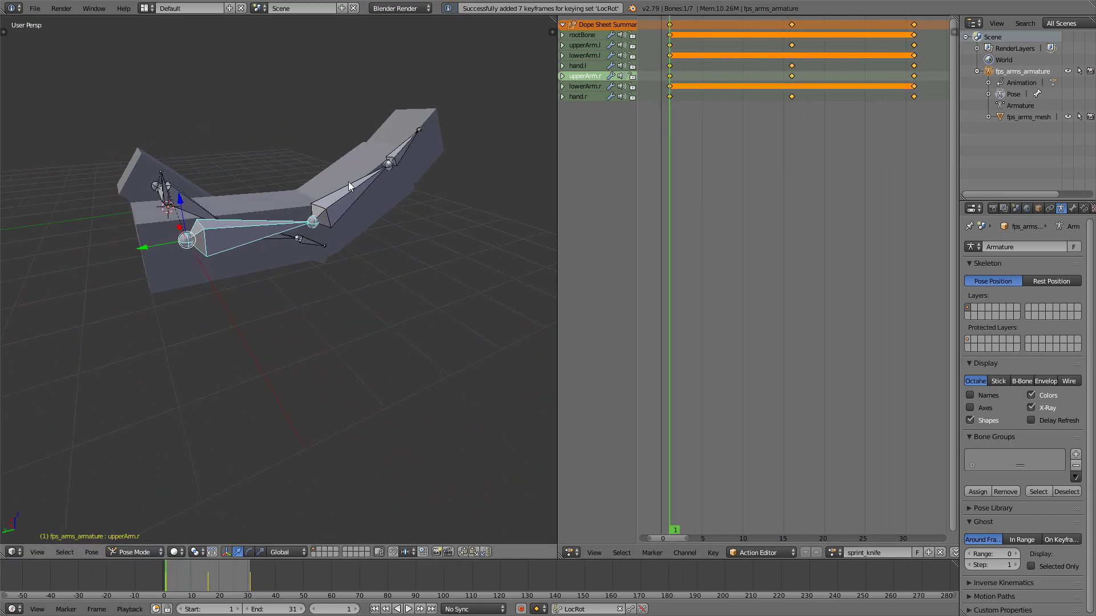
pyautogui.moveTo(348, 181); pyautogui.dragTo(406, 248, button='middle')
# Copy the frame 1 pose of all bones and paste and keyframe it at frame 31.
pyautogui.press('a')
pyautogui.hotkey('ctrl', 'c')
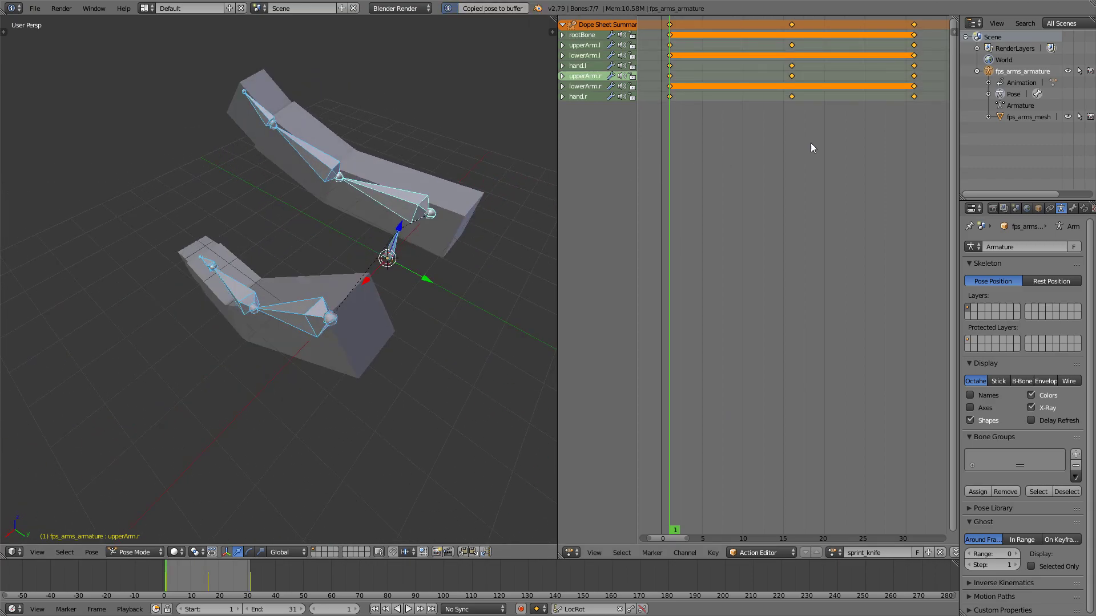
pyautogui.click(908, 85)
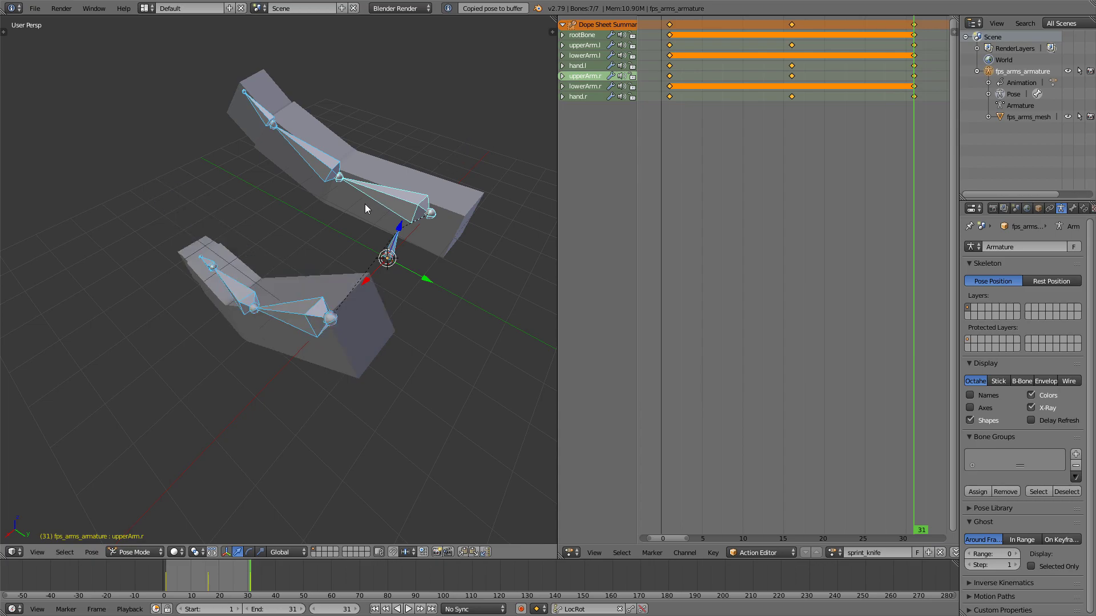
pyautogui.hotkey('ctrl', 'v')
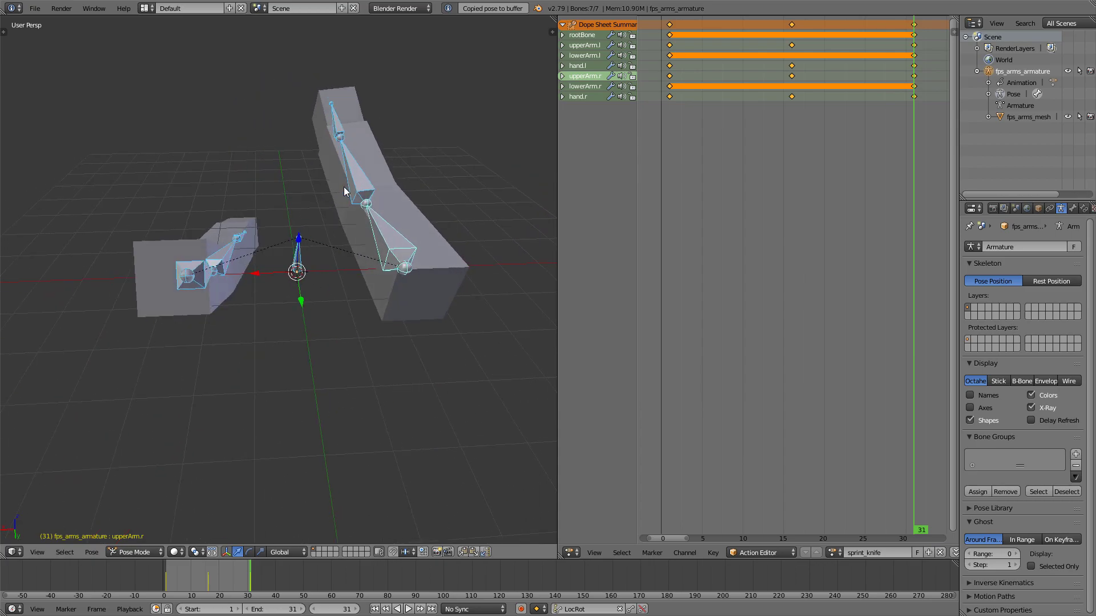
pyautogui.press('i')
# Tilt upperArm.r about X at frame 31, key and copy it, then return to frame 1.
pyautogui.moveTo(347, 189); pyautogui.dragTo(291, 200, button='middle')
pyautogui.rightClick(291, 200)
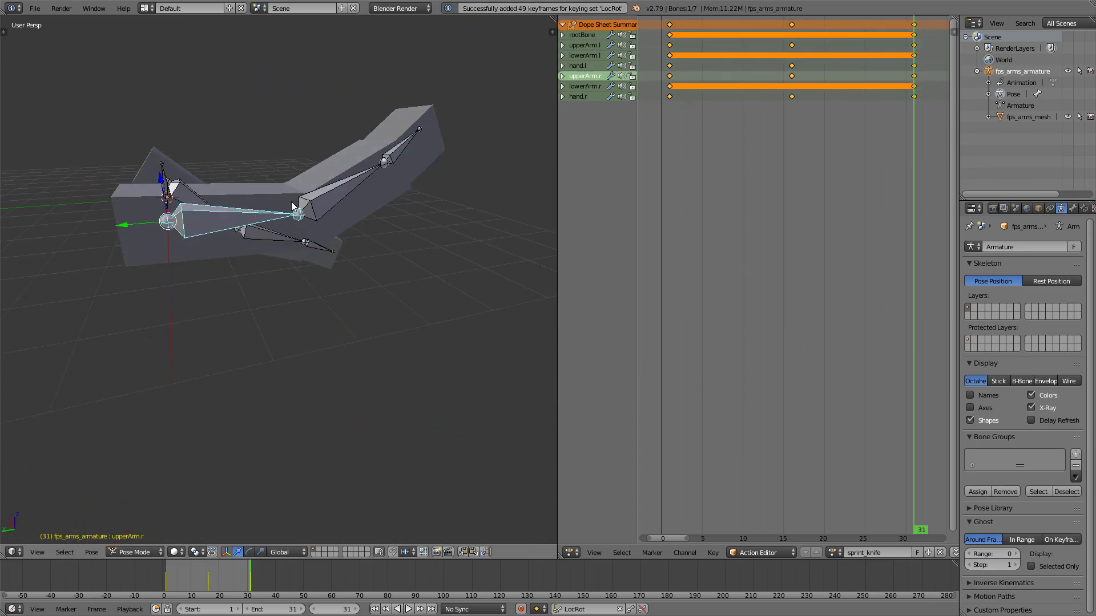
pyautogui.press('r')
pyautogui.press('x')
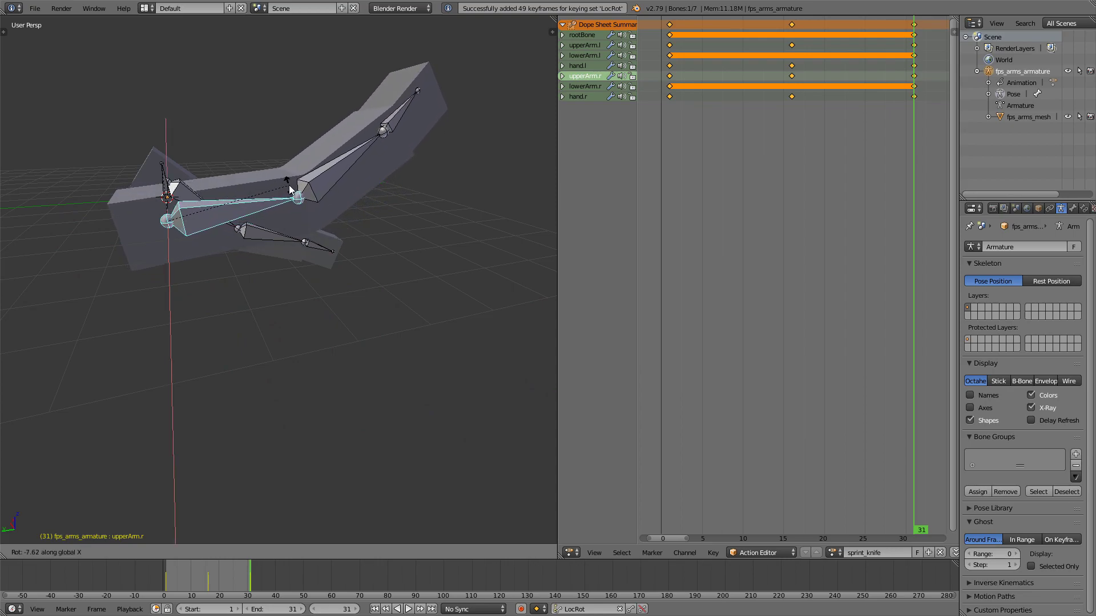
pyautogui.click(289, 185)
pyautogui.press('i')
pyautogui.hotkey('ctrl', 'c')
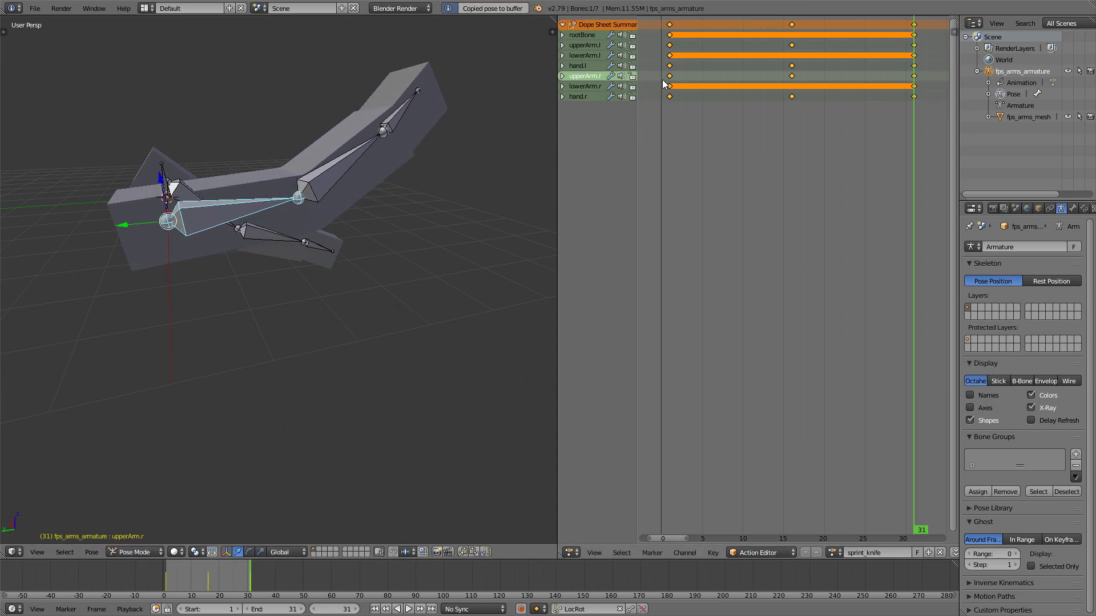
pyautogui.hotkey('shift', 'Left')
# Paste and keyframe the copied upper arm pose at frame 1, then preview playback.
pyautogui.hotkey('ctrl', 'v')
pyautogui.press('i')
pyautogui.moveTo(355, 194); pyautogui.dragTo(220, 222, button='middle')
pyautogui.hotkey('alt', 'a')
pyautogui.press('Escape')
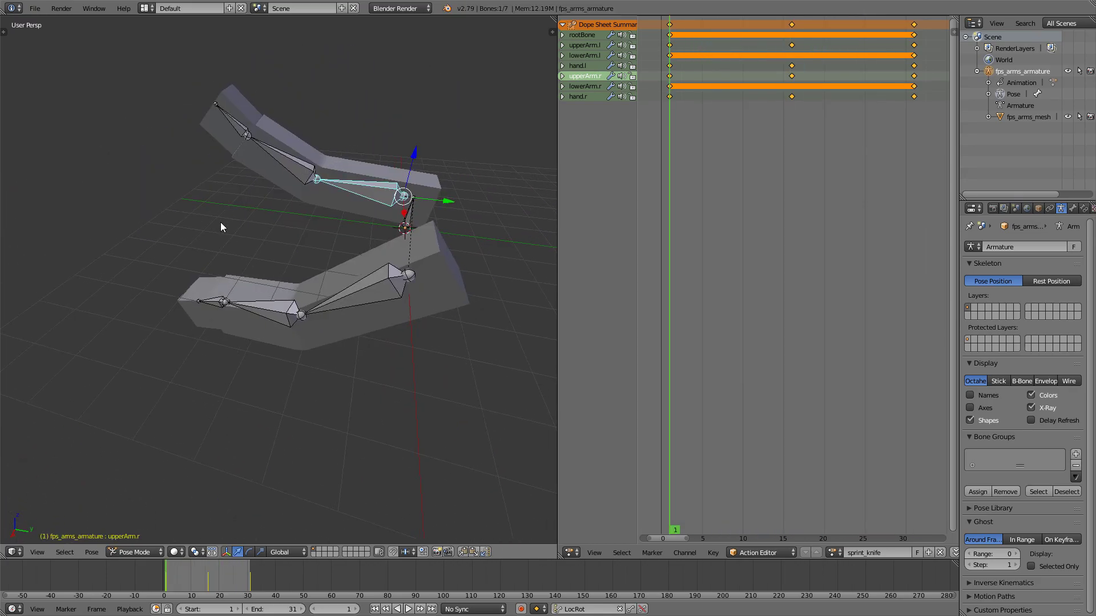
# Bend lowerArm.r about X and keyframe it at frame 1 and at frame 31.
pyautogui.rightClick(298, 168)
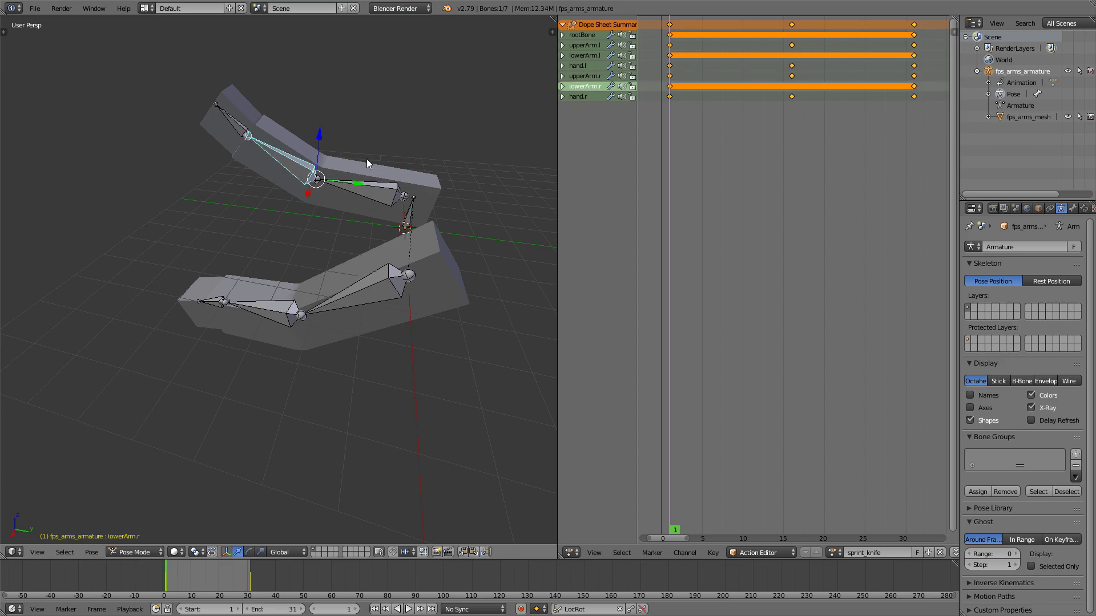
pyautogui.press('r')
pyautogui.press('x')
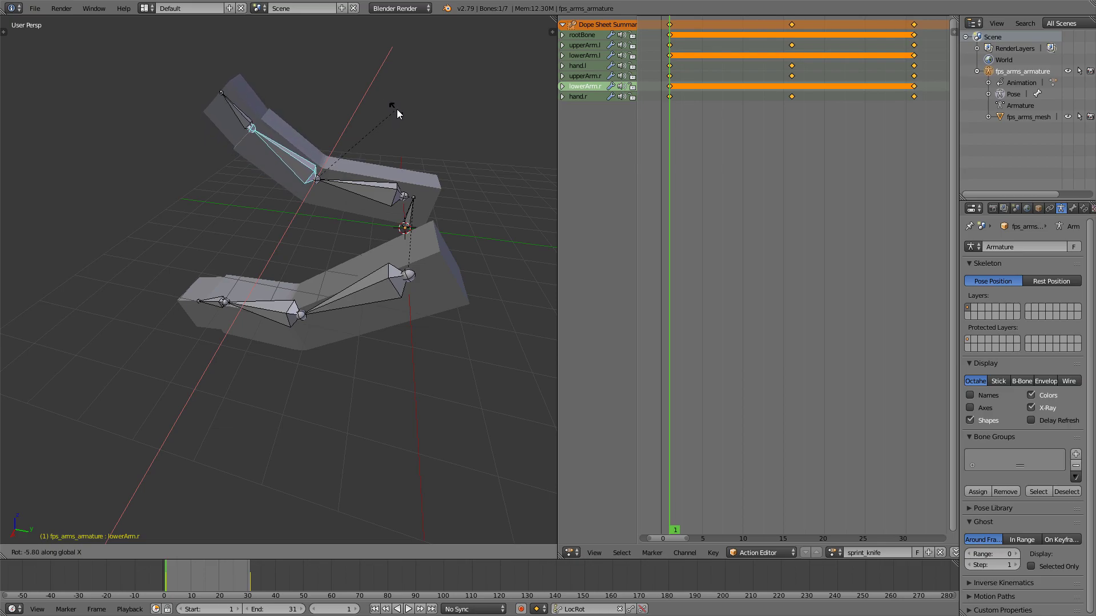
pyautogui.click(402, 112)
pyautogui.press('i')
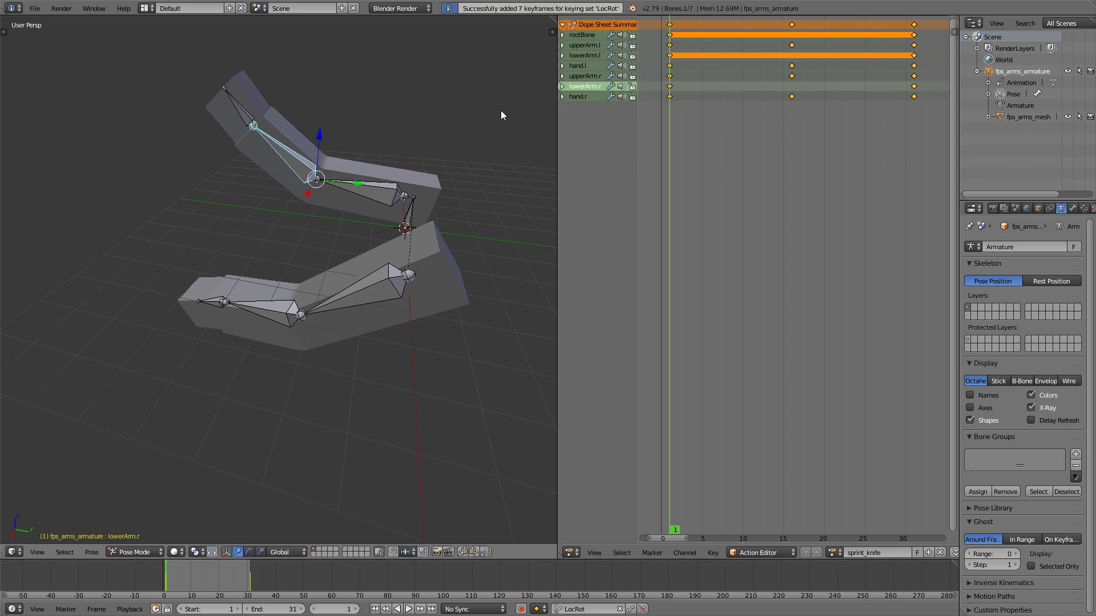
pyautogui.hotkey('ctrl', 'c')
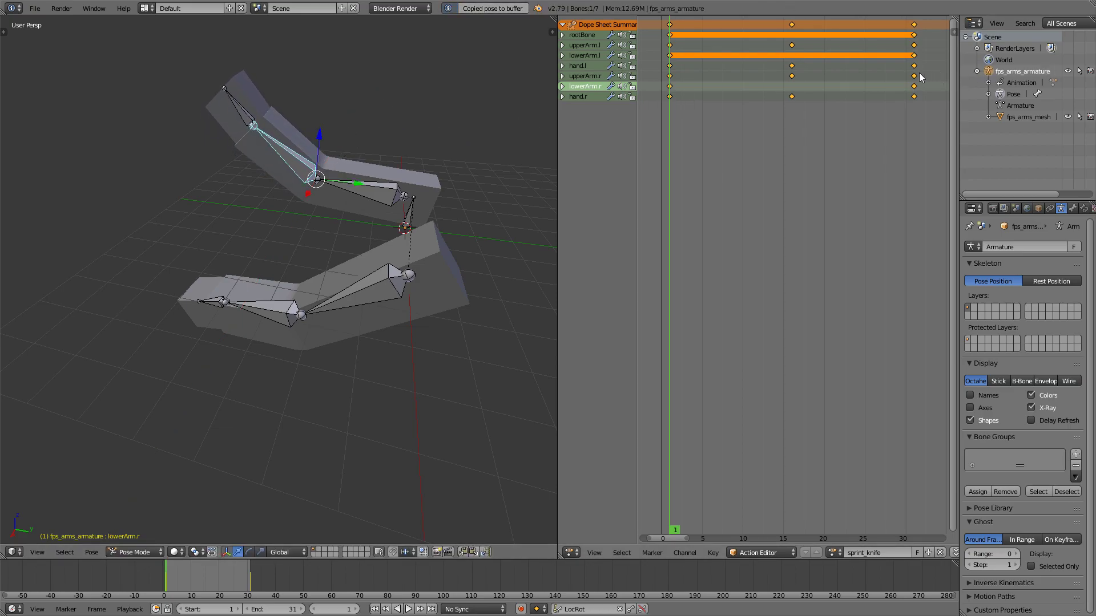
pyautogui.hotkey('shift', 'Right')
pyautogui.hotkey('ctrl', 'v')
pyautogui.press('i')
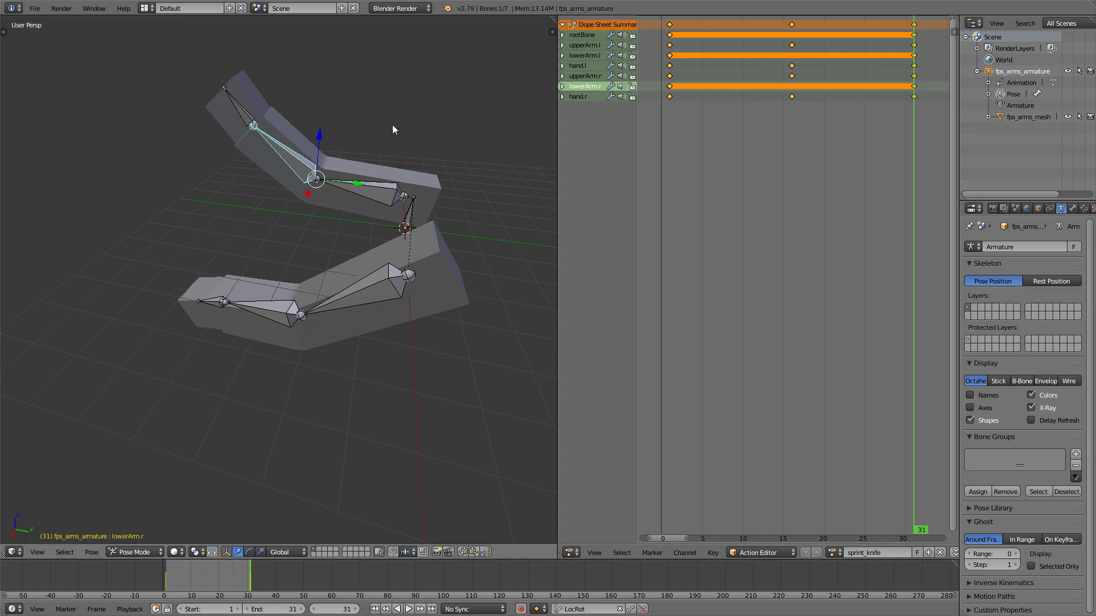
# Rotate and keyframe lowerArm.l at frame 16, then play the loop.
pyautogui.press('Down')
pyautogui.rightClick(206, 236)
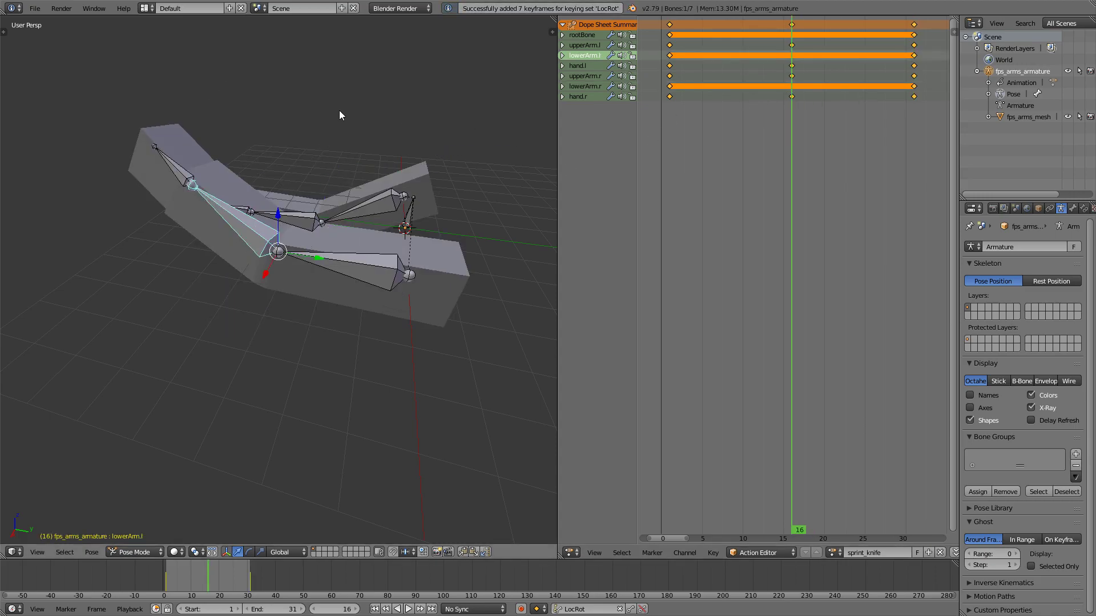
pyautogui.press('r')
pyautogui.click(367, 116)
pyautogui.press('i')
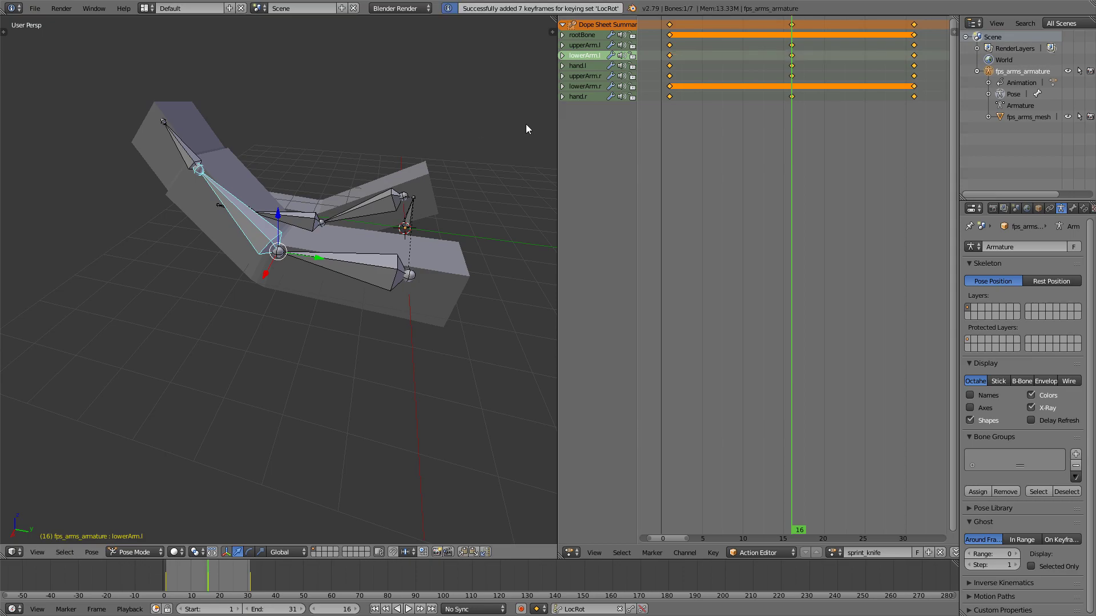
pyautogui.hotkey('alt', 'a')
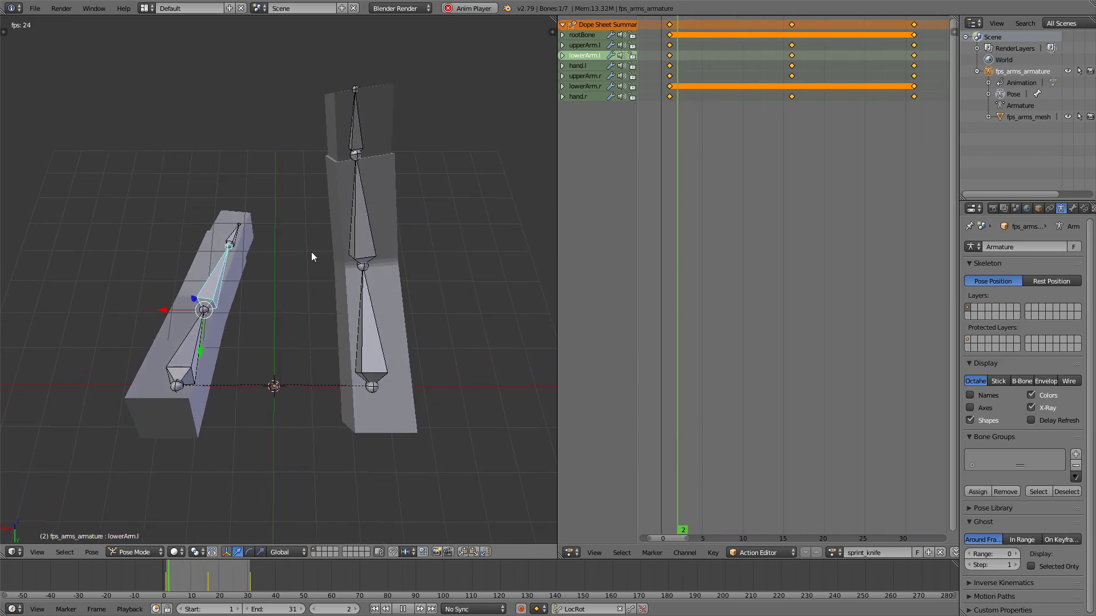
# Stop playback, select a right-arm bone and switch the arms armature from Pose to Object Mode.
pyautogui.moveTo(303, 272); pyautogui.dragTo(347, 209, button='middle')
pyautogui.press('Escape')
pyautogui.press('a')
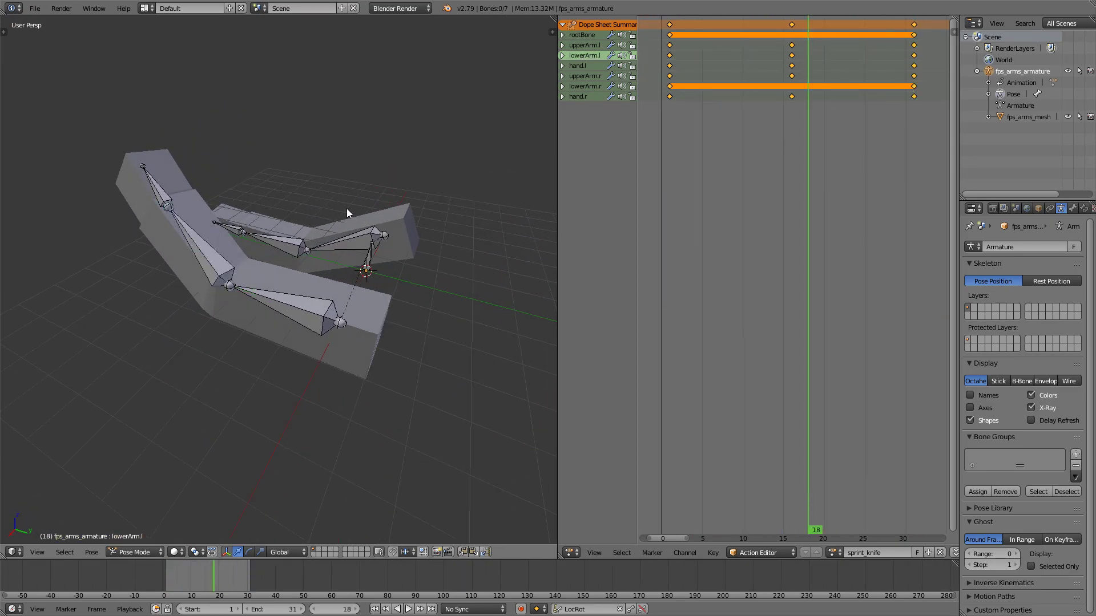
pyautogui.press('space')
pyautogui.press('Escape')
pyautogui.rightClick(339, 237)
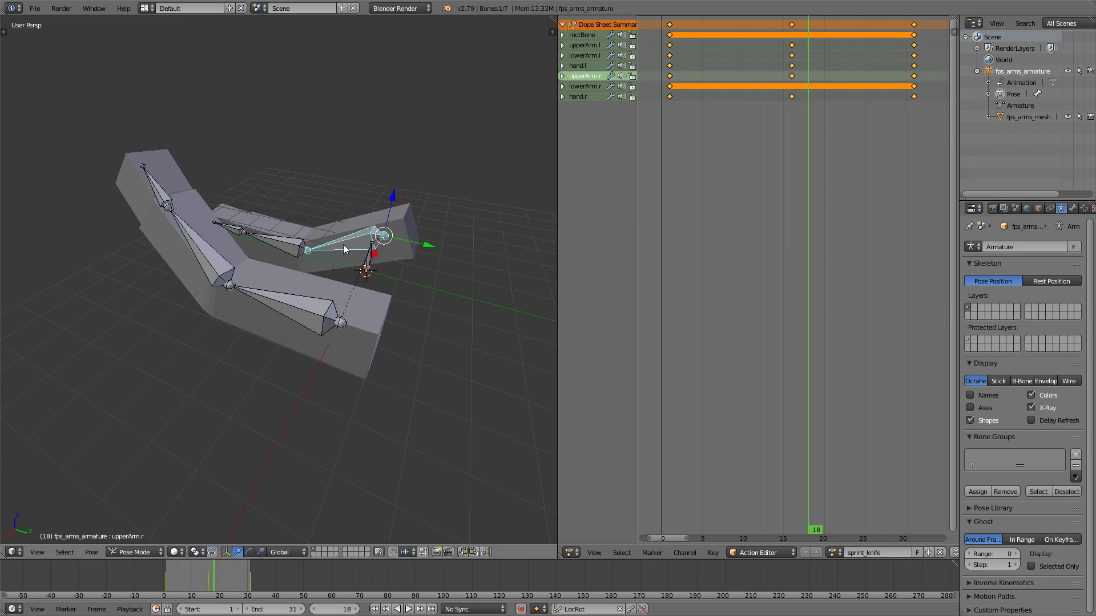
pyautogui.hotkey('ctrl', 'Tab')
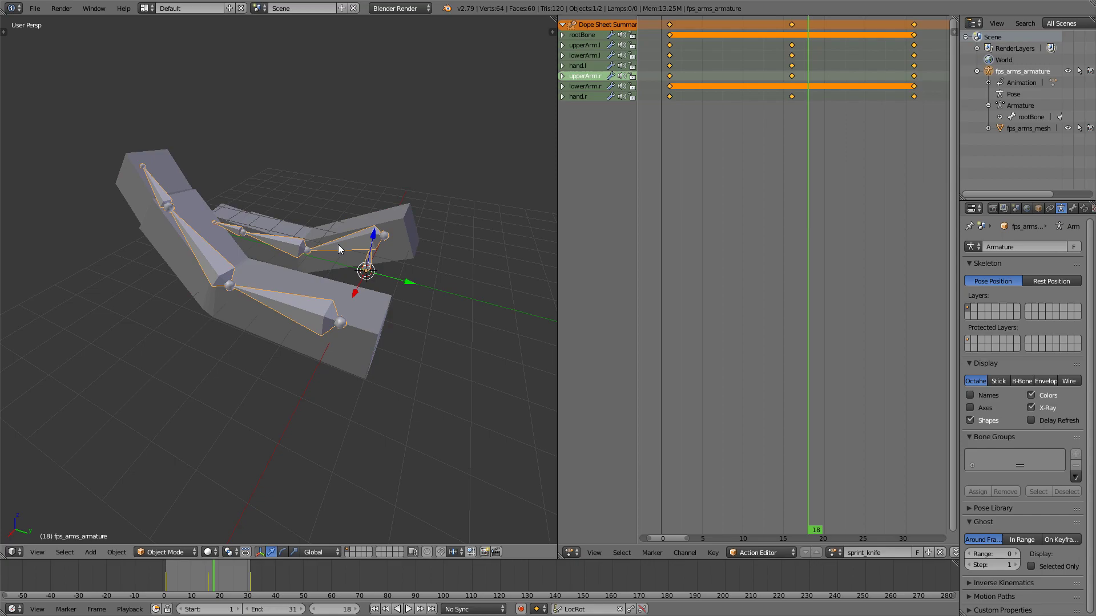
# Export the arms as fps_arms_sprint_knife.fbx to the FBX folder with Selected Objects enabled.
pyautogui.click(35, 8)
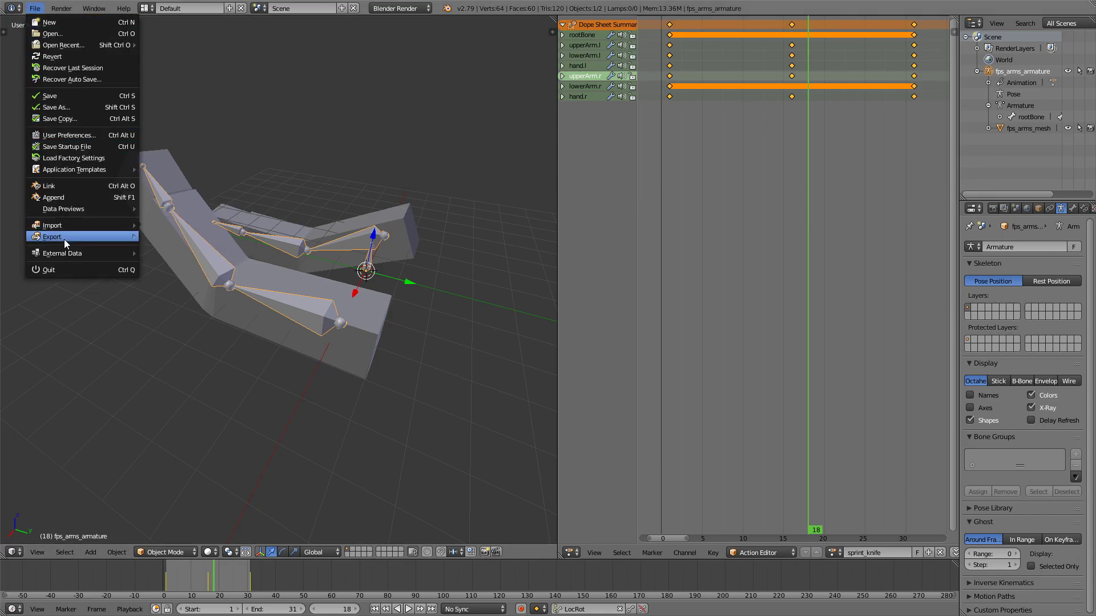
pyautogui.moveTo(63, 236)
pyautogui.click(181, 271)
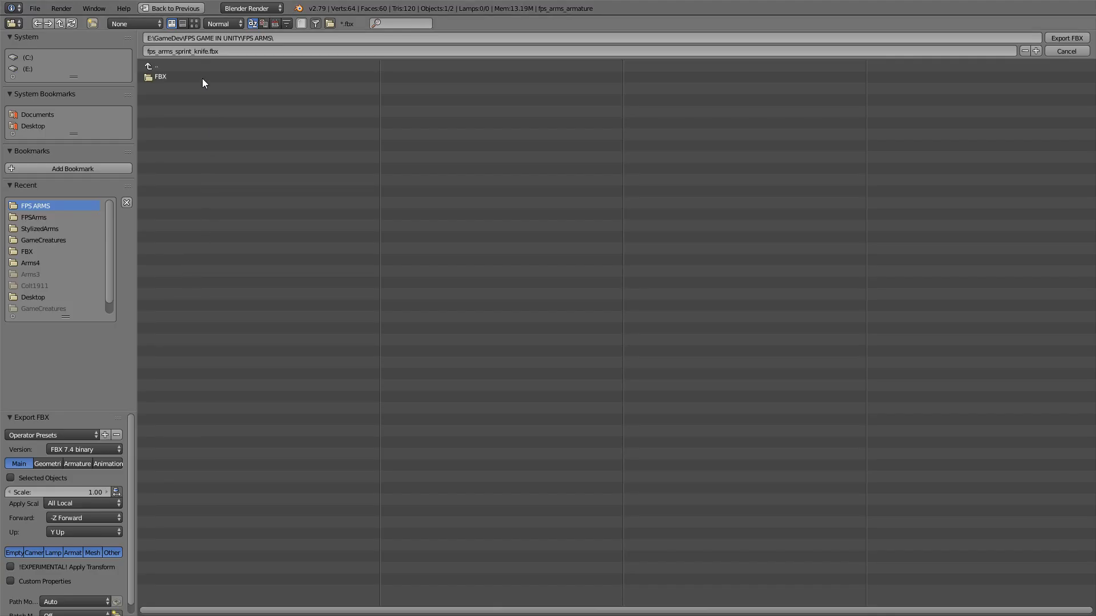
pyautogui.click(164, 76)
pyautogui.click(171, 51)
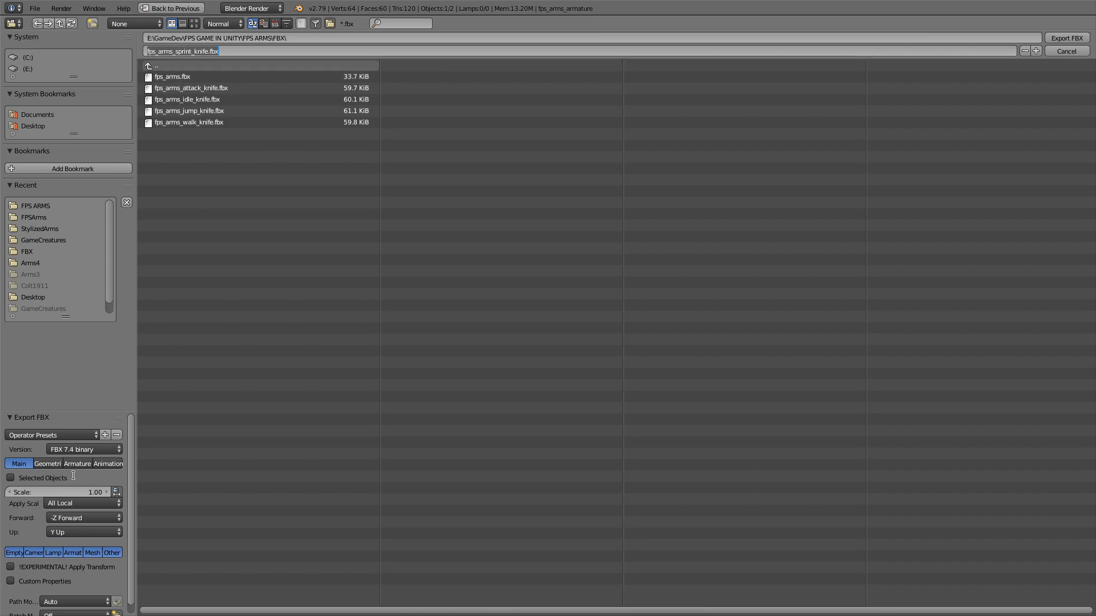
pyautogui.click(54, 478)
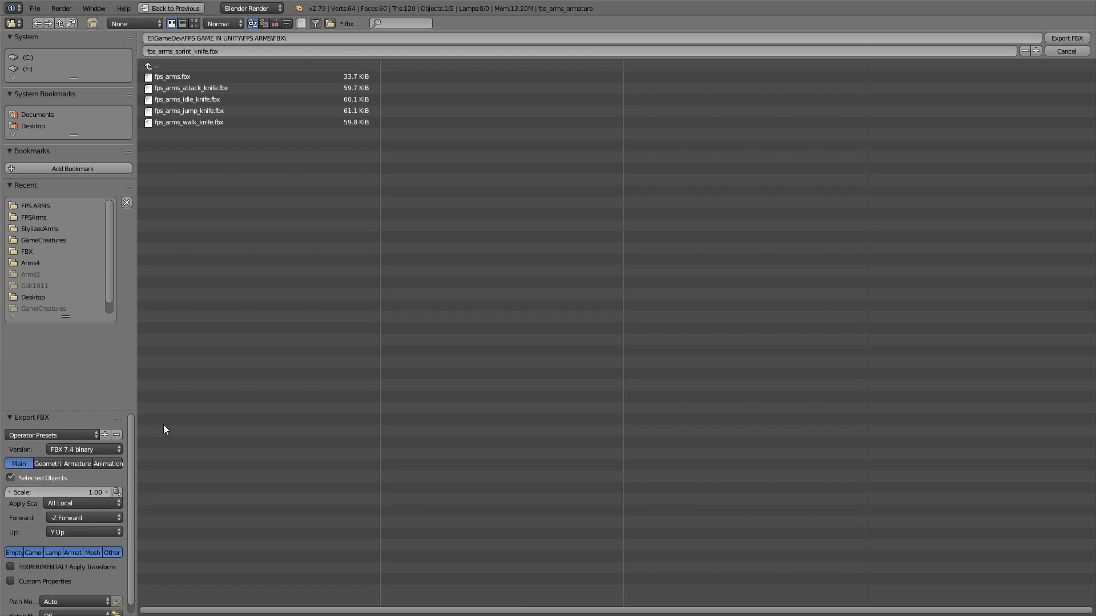
pyautogui.click(1066, 38)
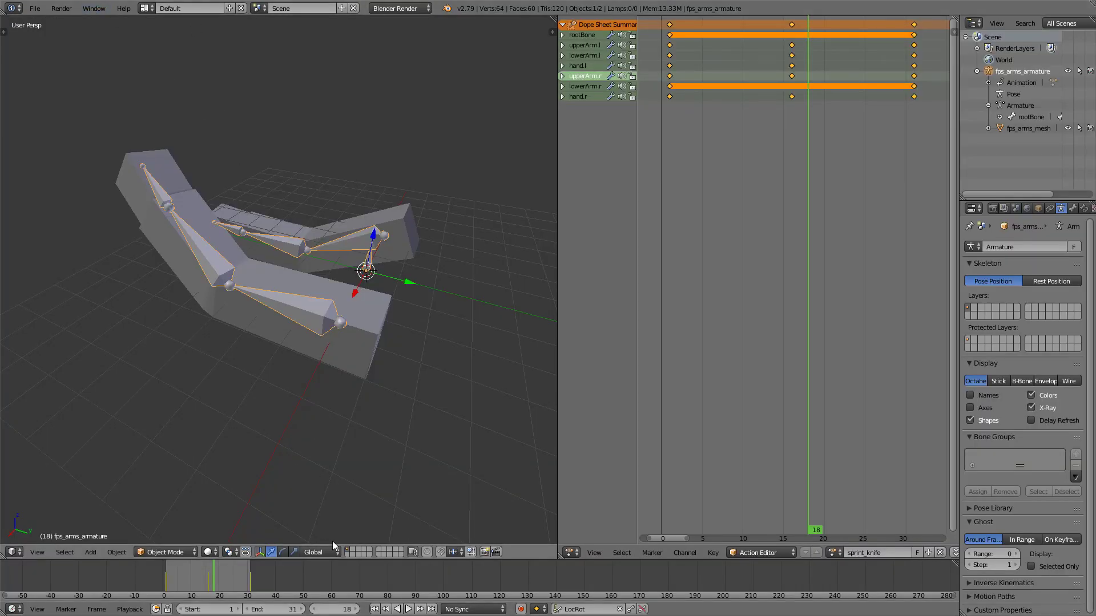
# Drag fps_arms_sprint_knife.fbx from File Explorer into Unity's Assets/FBX folder.
pyautogui.press('super')
pyautogui.click(349, 607)
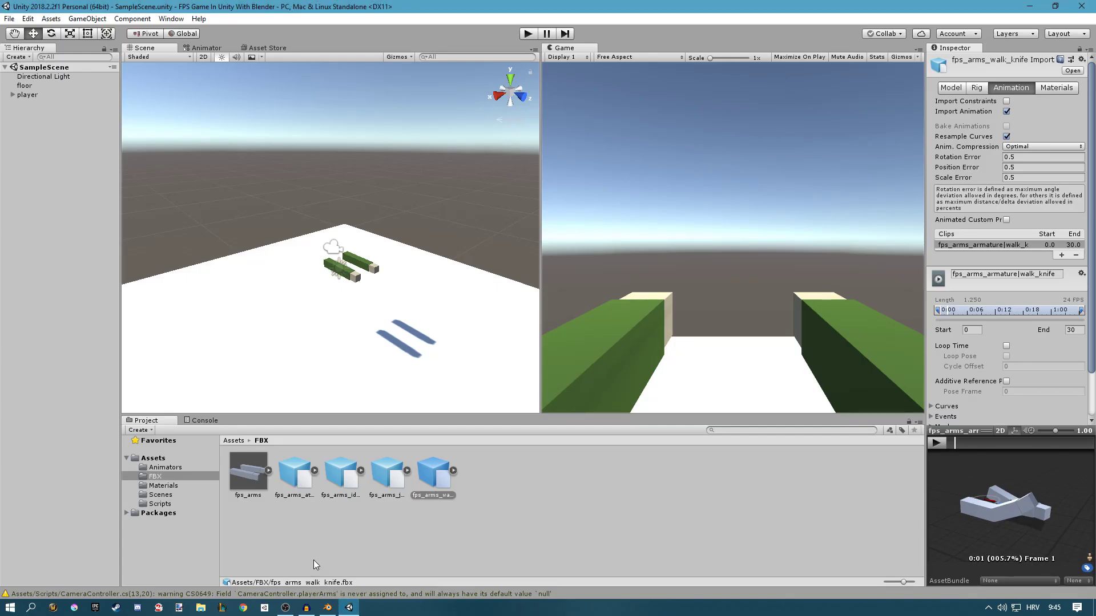
pyautogui.click(201, 607)
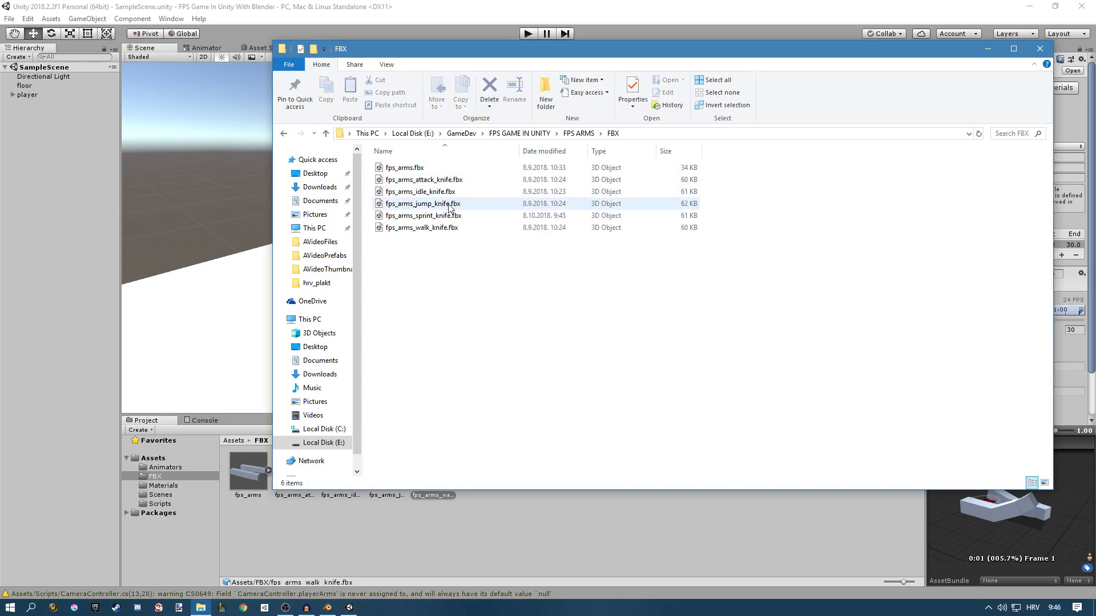
pyautogui.moveTo(422, 215); pyautogui.dragTo(487, 525)
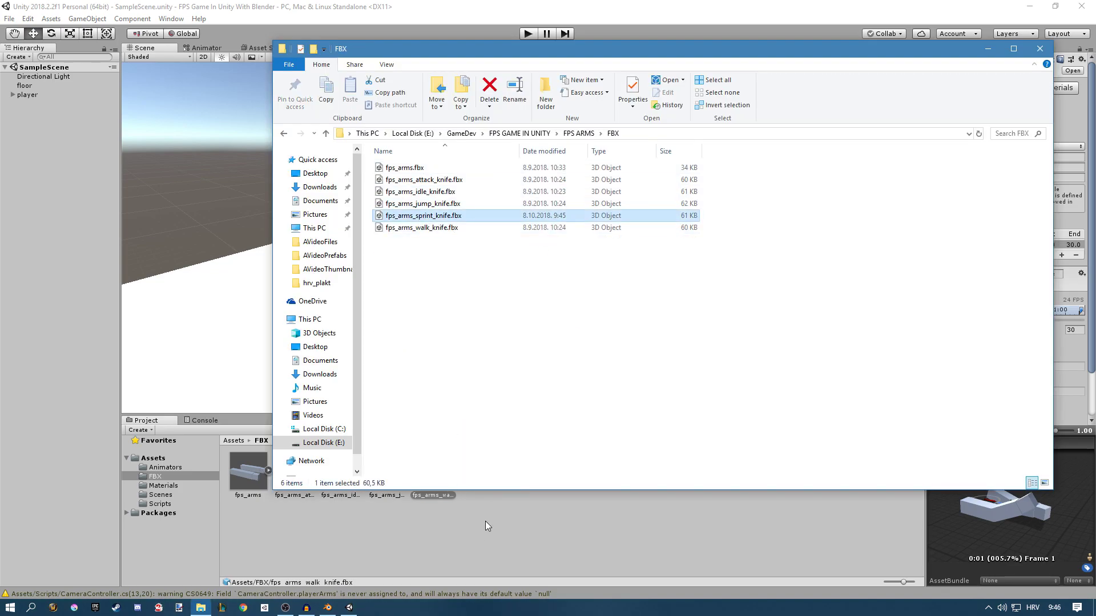
pyautogui.click(398, 532)
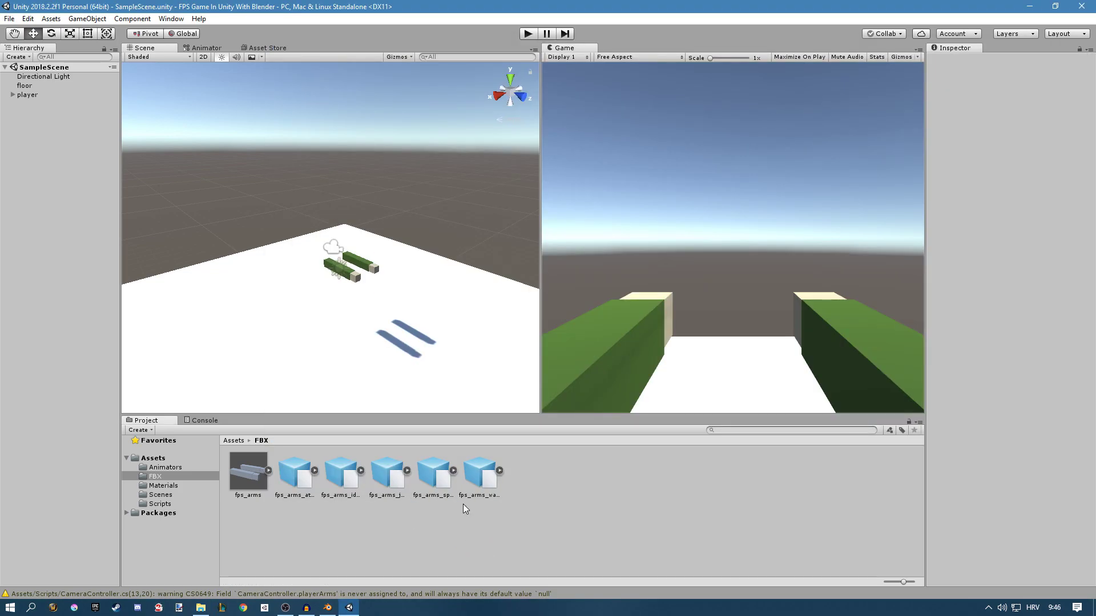
# Set the asset's Model Scale Factor to 0.2 and apply it.
pyautogui.click(440, 482)
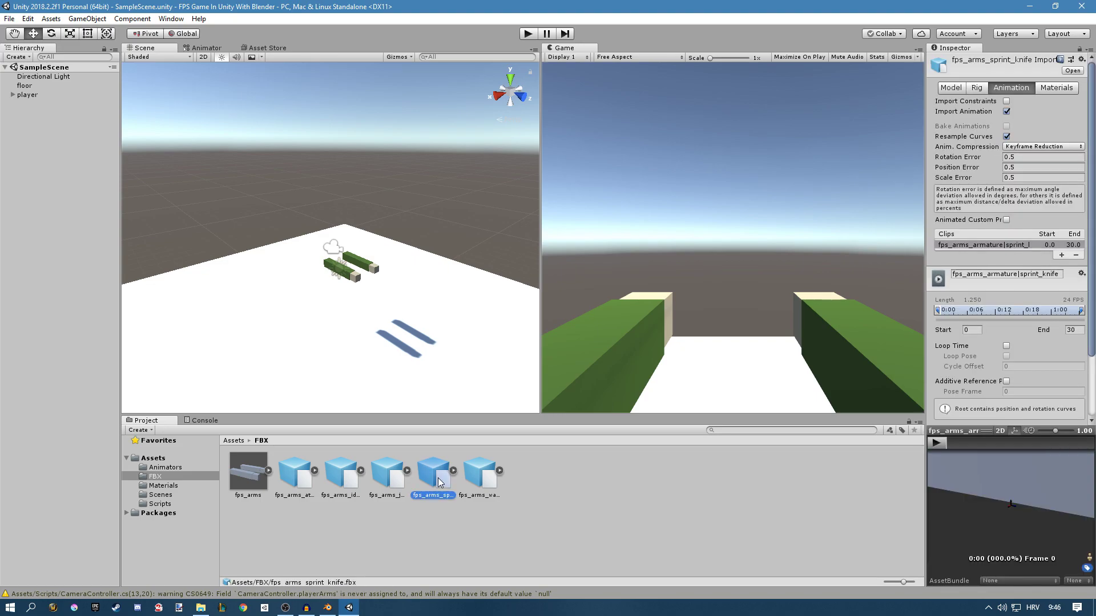
pyautogui.click(950, 87)
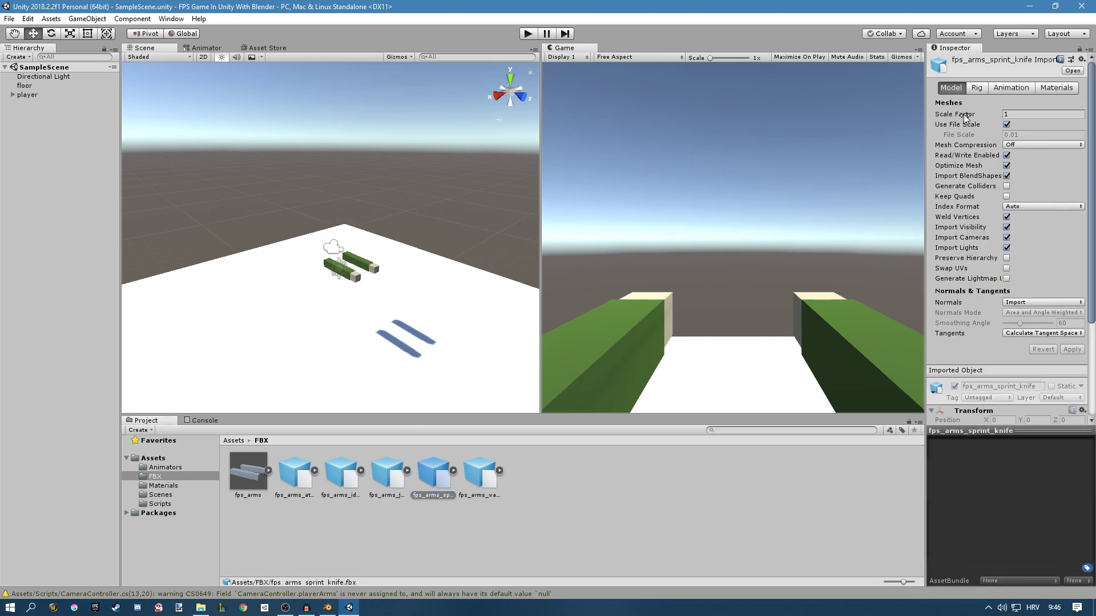
pyautogui.click(1010, 114)
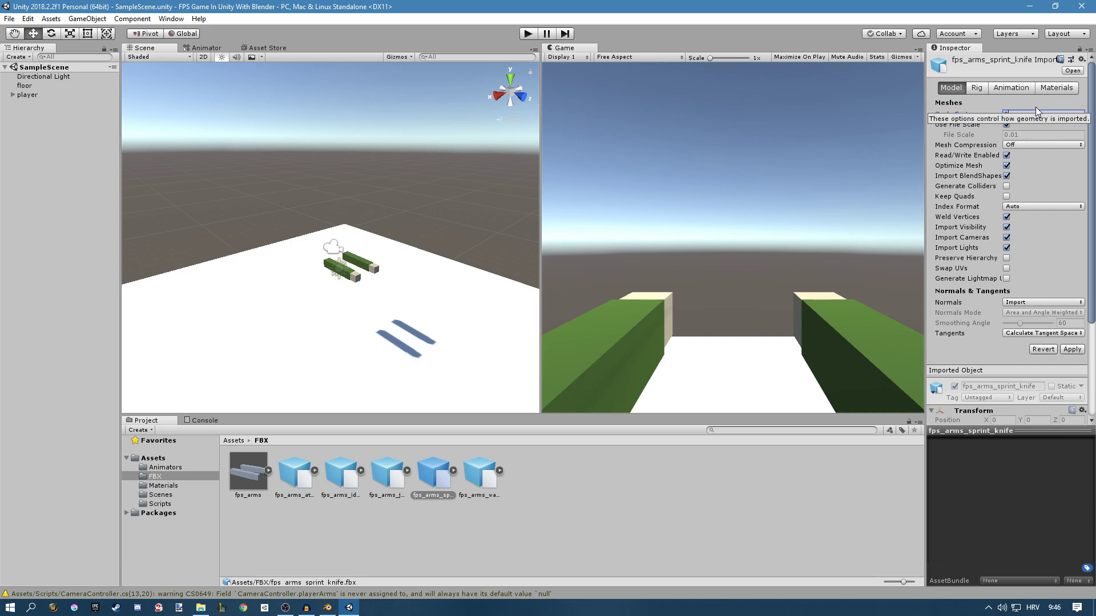
pyautogui.click(1072, 350)
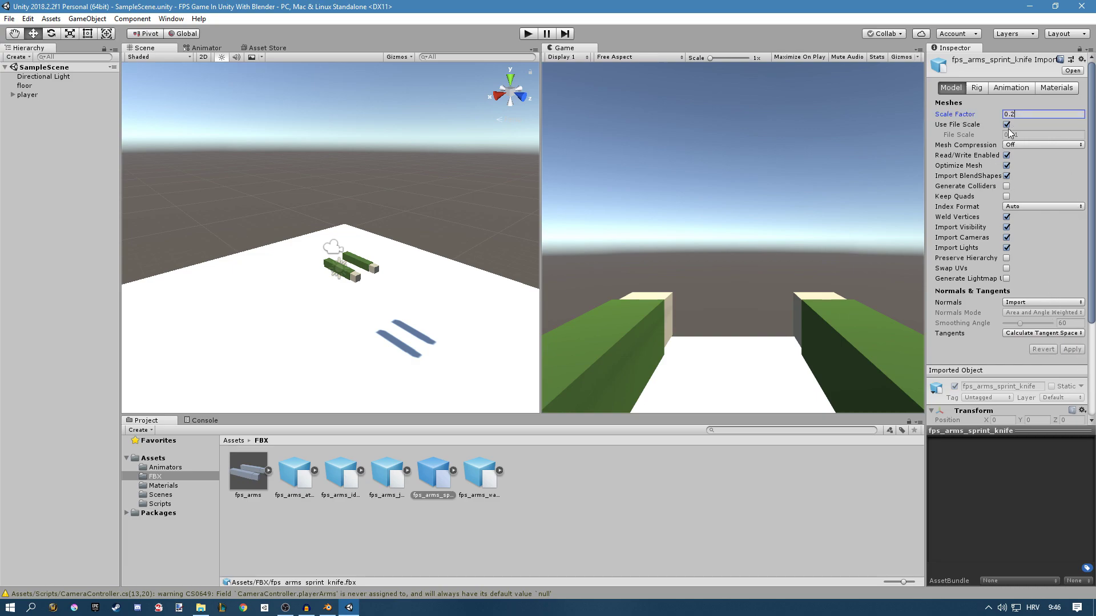
# Set the rig's Animation Type to Humanoid and apply.
pyautogui.click(981, 88)
pyautogui.click(1017, 101)
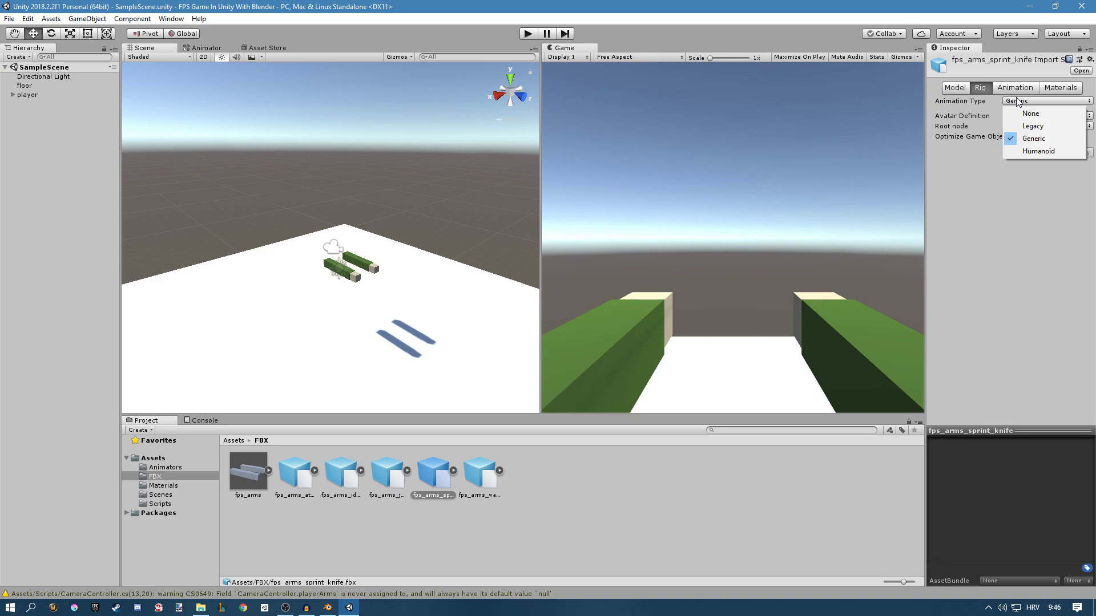
pyautogui.click(1021, 152)
pyautogui.click(1080, 188)
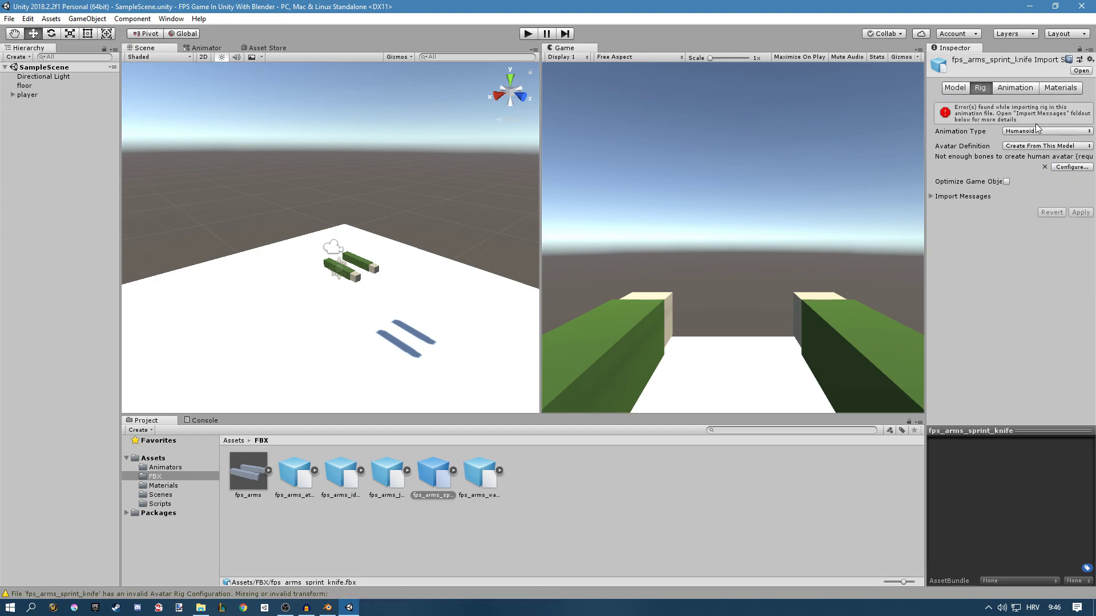
# Set Avatar Definition to Copy From Other Avatar with fps_armsAvatar as source, accepting Generic.
pyautogui.click(1025, 146)
pyautogui.click(1029, 173)
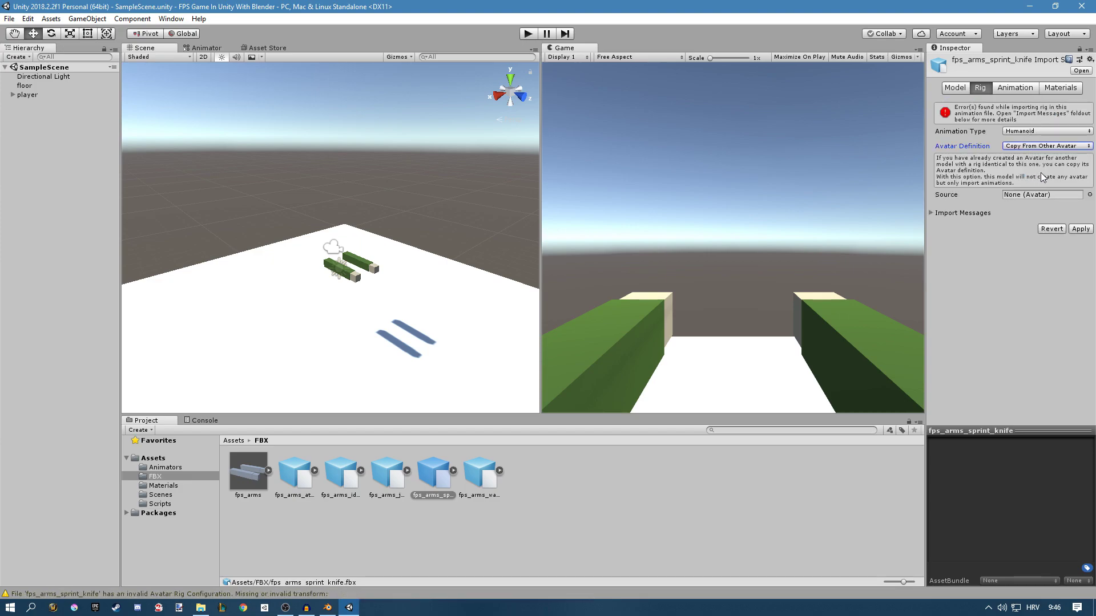
pyautogui.click(1079, 229)
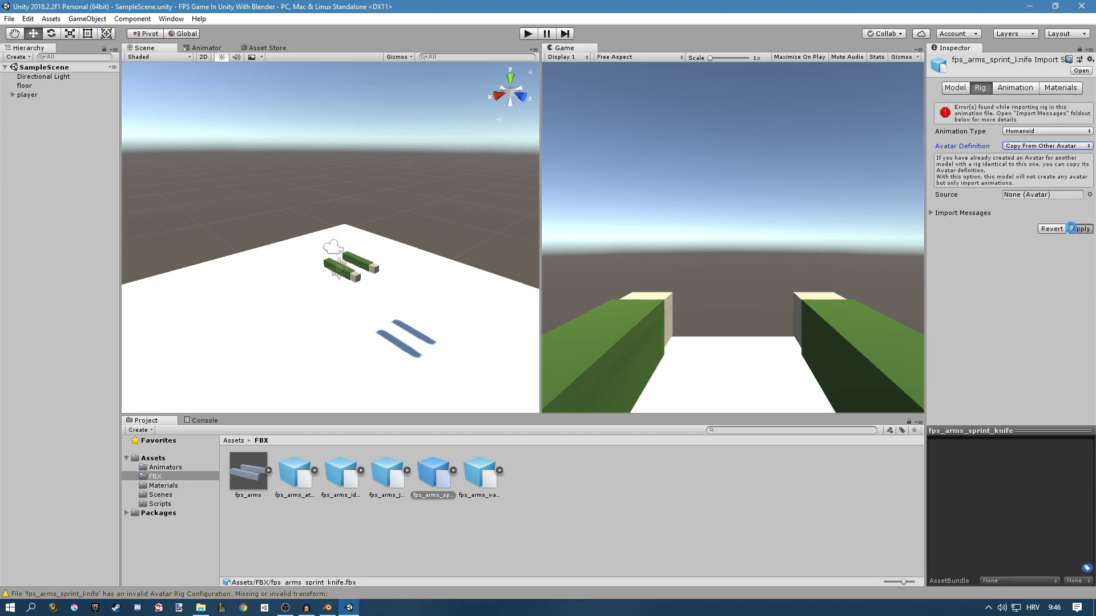
pyautogui.click(268, 471)
pyautogui.moveTo(525, 470); pyautogui.dragTo(1039, 195)
pyautogui.click(579, 328)
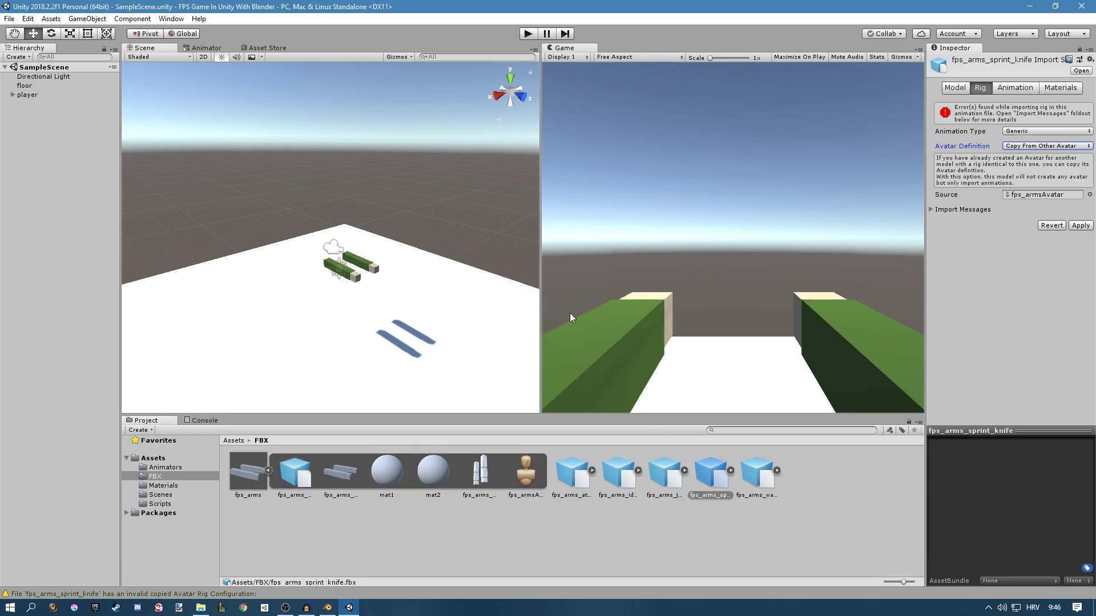
# Apply the rig settings and preview the fps_arms_armature|sprint_knife clip (frames 0–30) in the Inspector.
pyautogui.click(1080, 225)
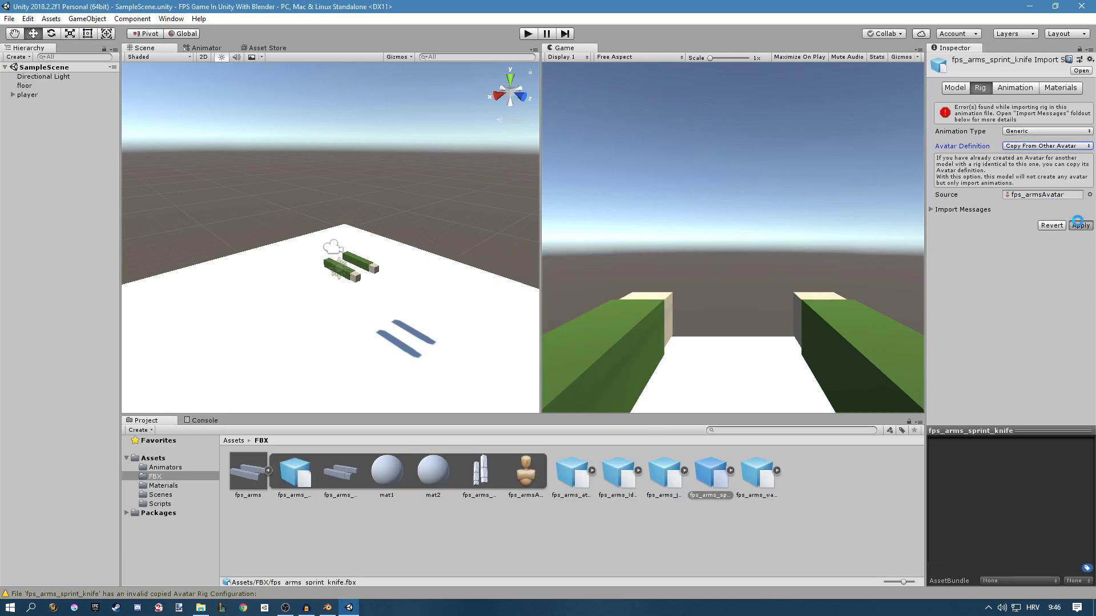
pyautogui.click(1018, 88)
pyautogui.click(936, 443)
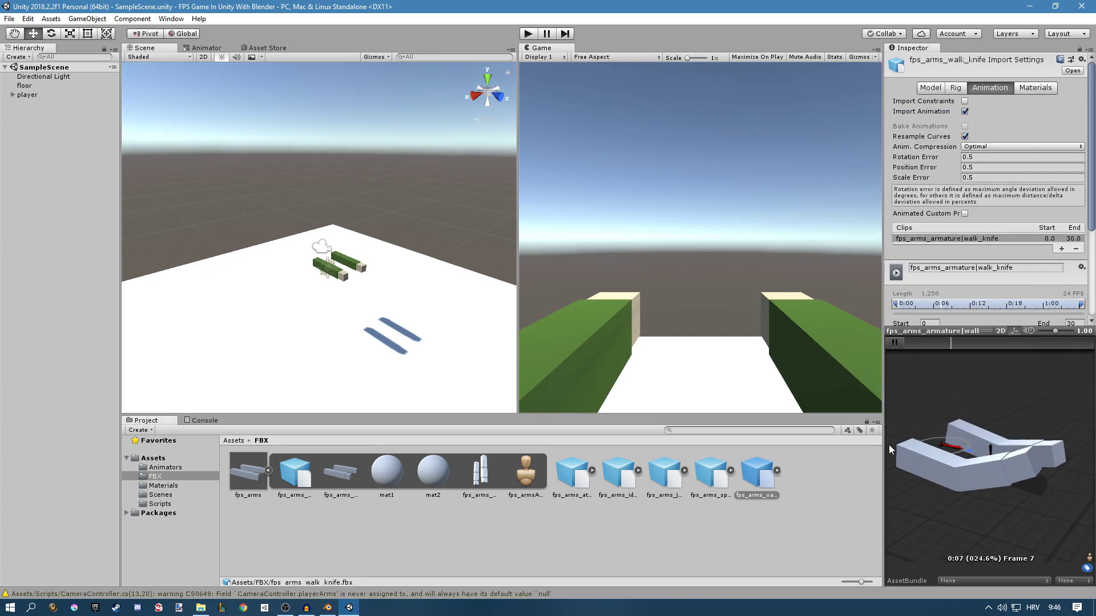
pyautogui.click(714, 474)
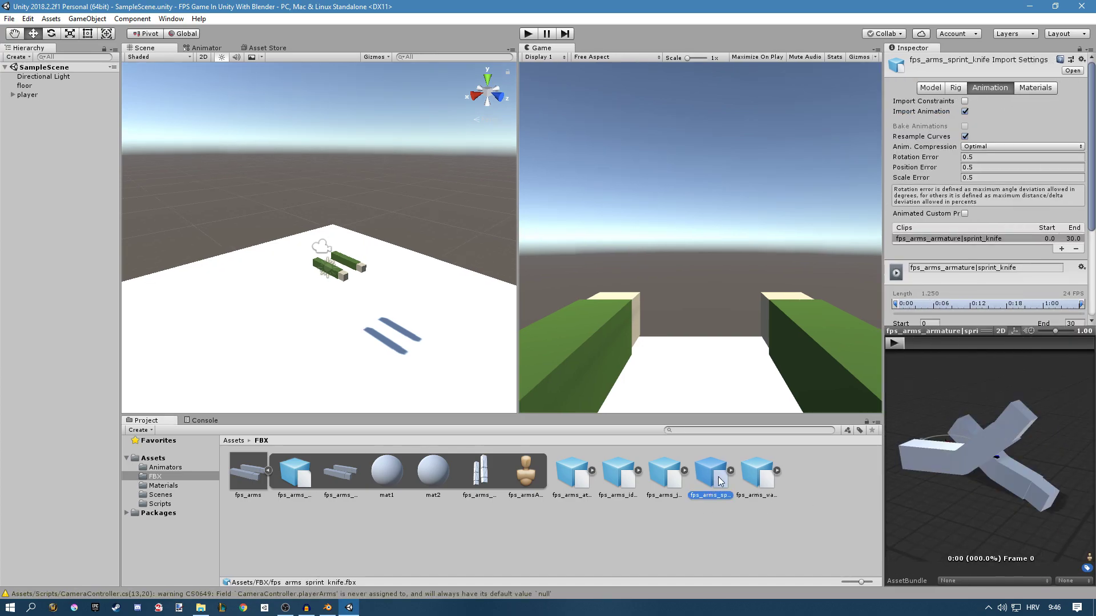
pyautogui.click(894, 342)
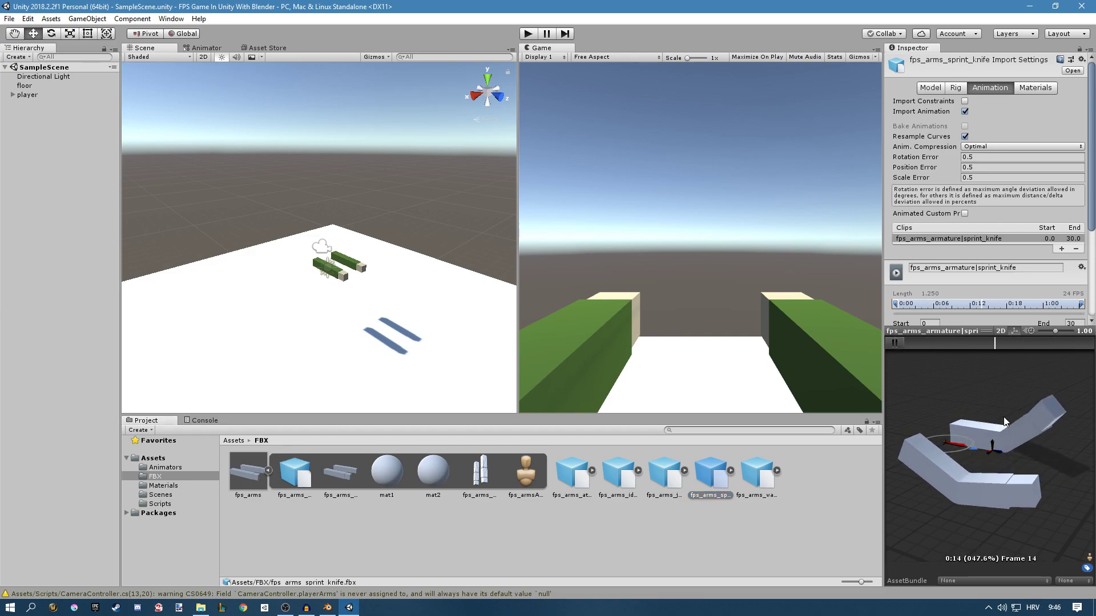
pyautogui.click(967, 391)
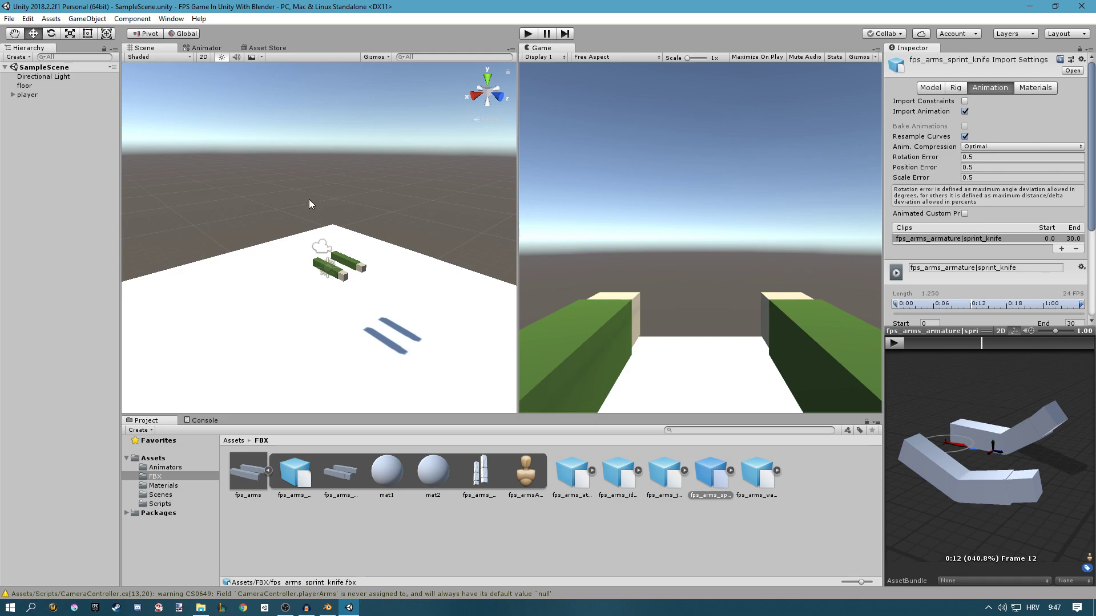
# Collapse the fps_arms sub-assets, then zoom and orbit the Scene view closer around the green arms.
pyautogui.click(270, 473)
pyautogui.scroll(5, 403, 283)
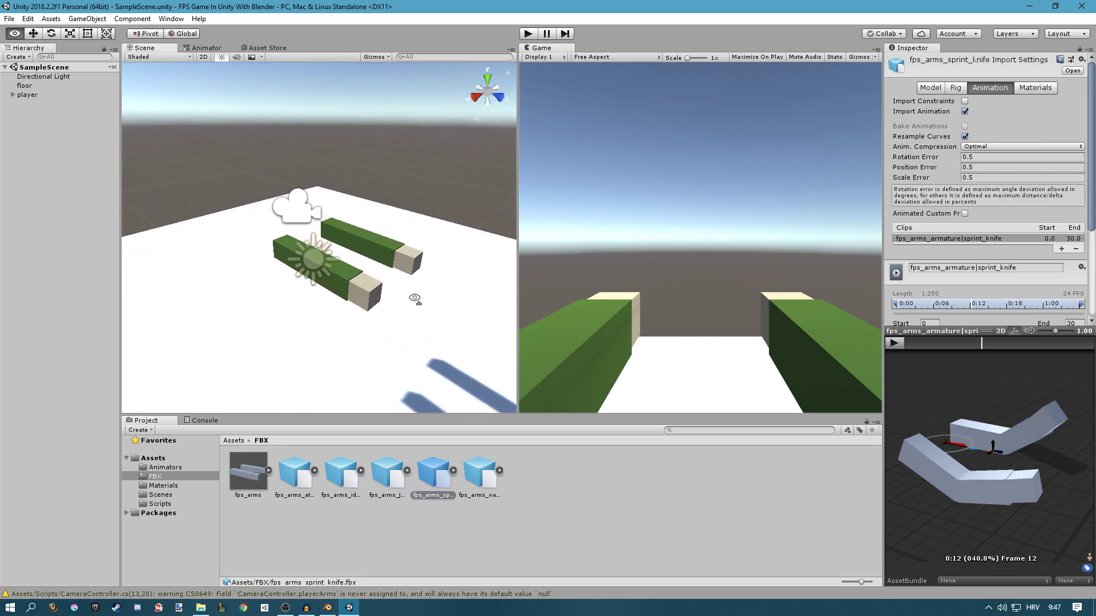
pyautogui.keyDown('alt'); pyautogui.moveTo(415, 298); pyautogui.dragTo(421, 308); pyautogui.keyUp('alt')
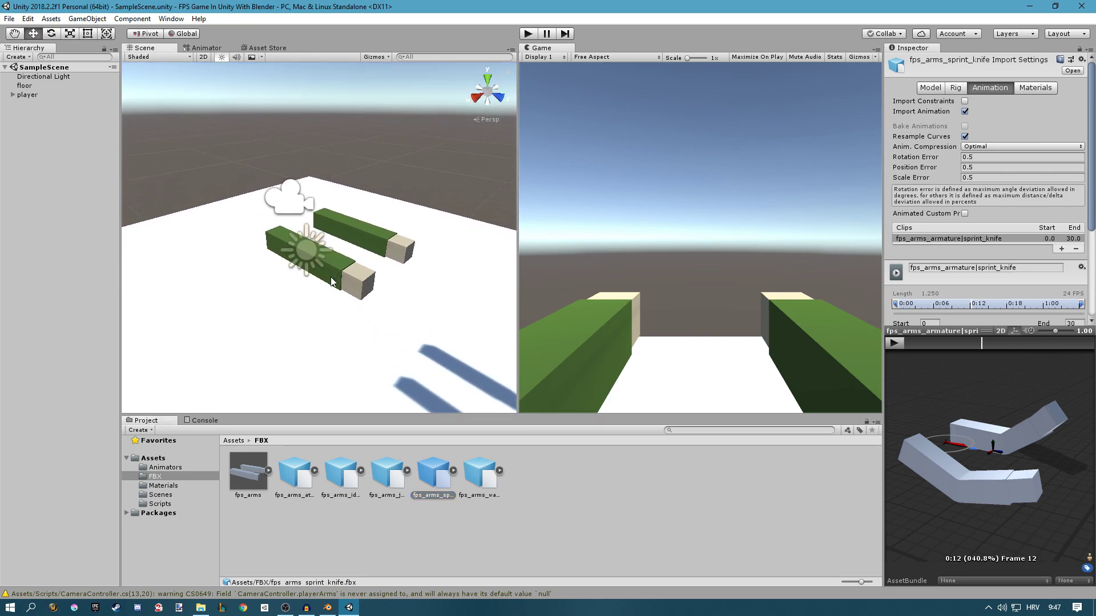
pyautogui.keyDown('alt'); pyautogui.moveTo(430, 238); pyautogui.dragTo(430, 232); pyautogui.keyUp('alt')
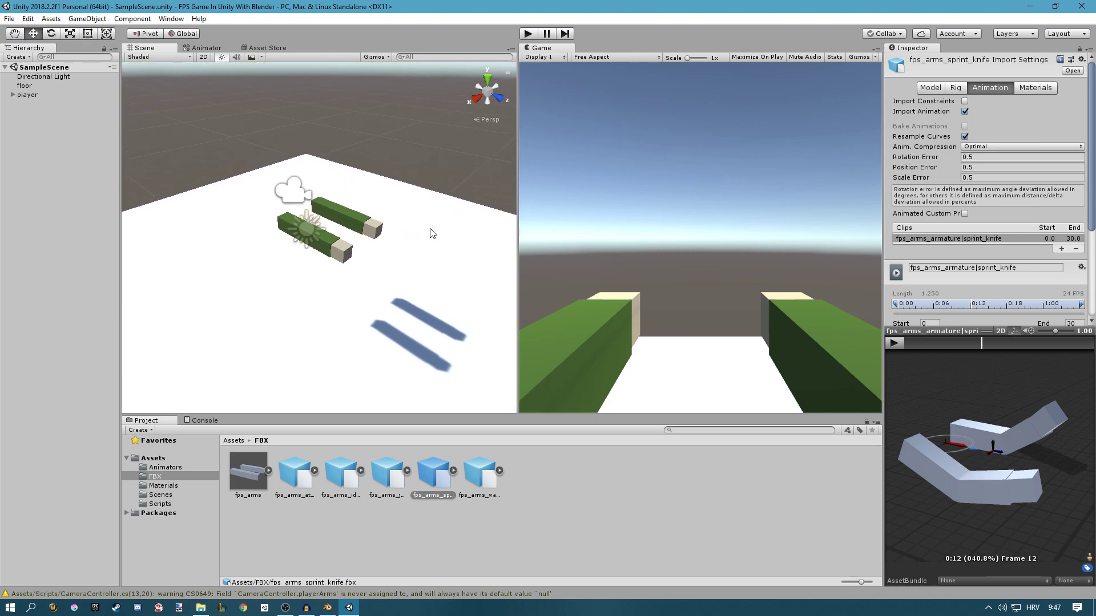